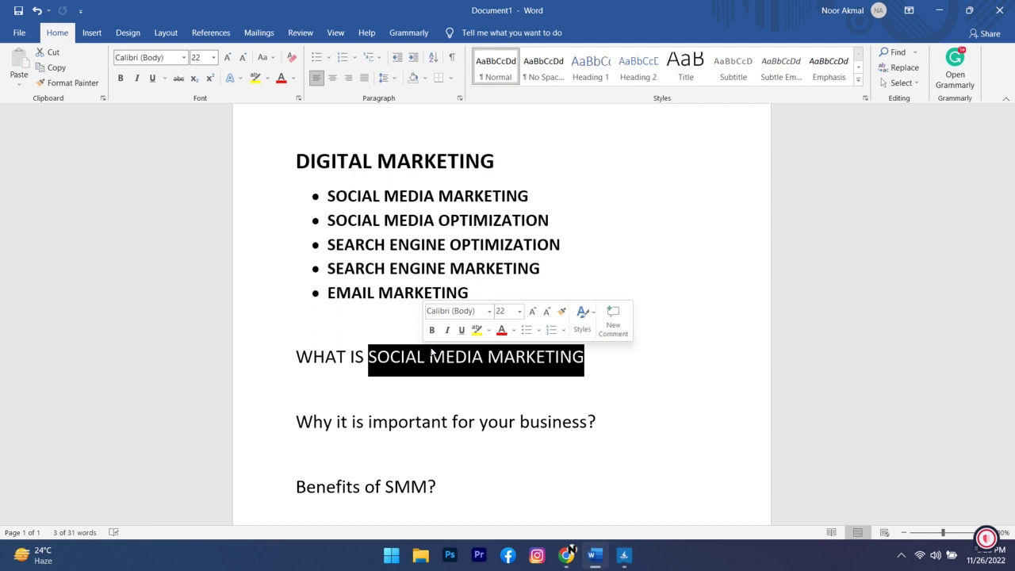
Step: Switch to the browser window with Ads Manager and view the CBO - 1 campaign's budget, results and cost columns
{"action": "left_click", "coordinate": [431, 354]}
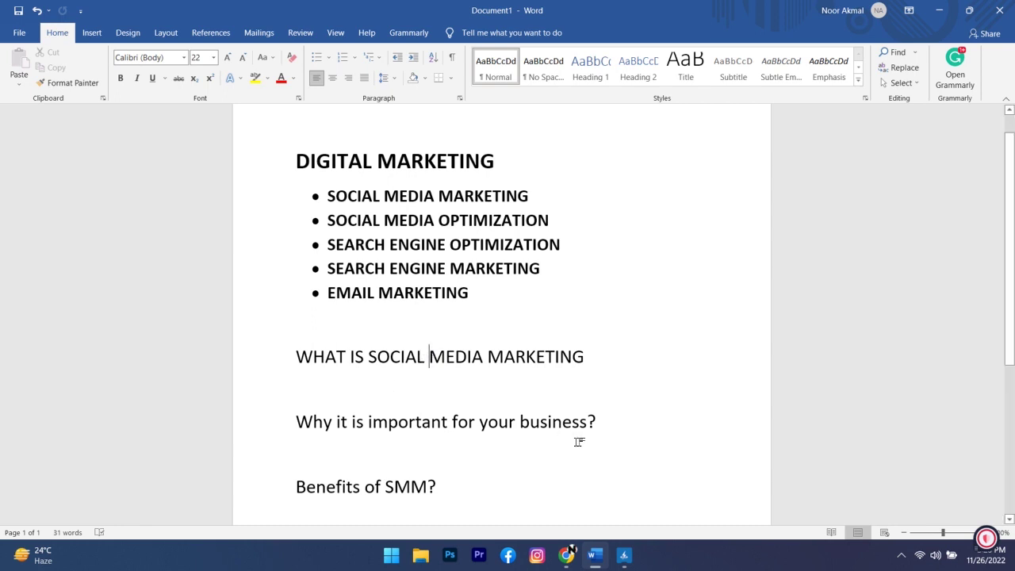
{"action": "key", "text": "alt+Tab"}
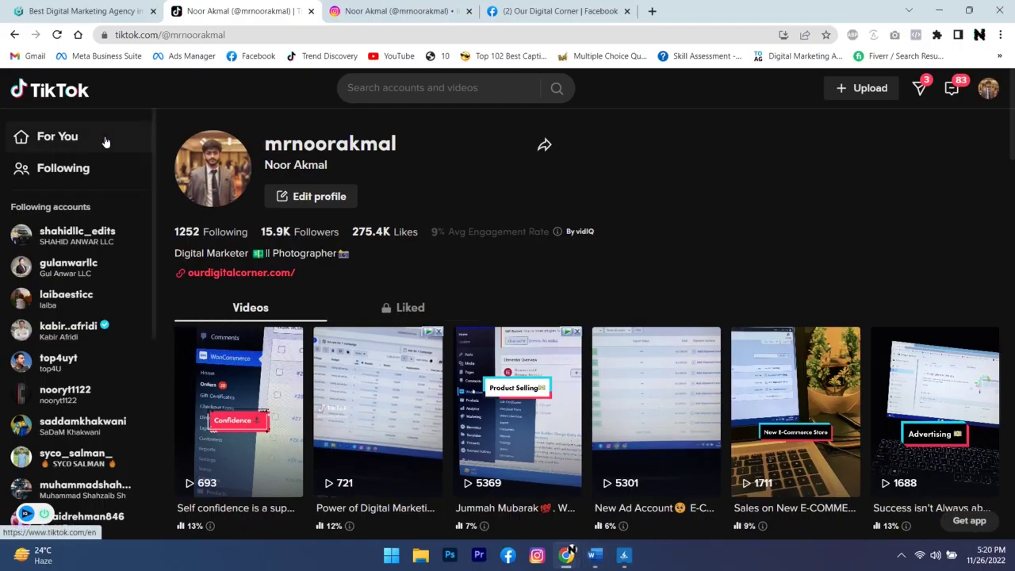
{"action": "key", "text": "super+Tab"}
{"action": "left_click", "coordinate": [458, 320]}
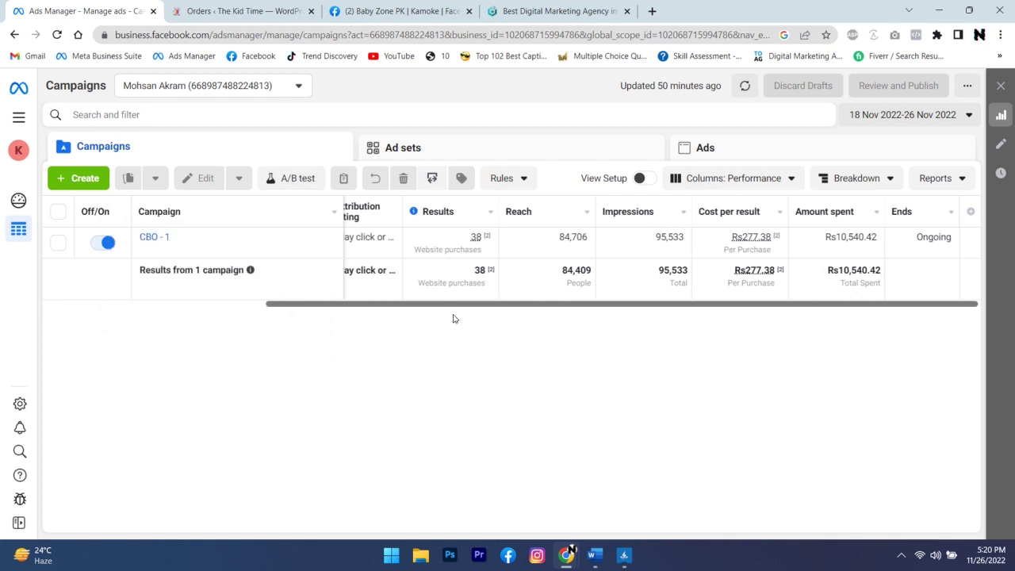
{"action": "left_click_drag", "start_coordinate": [436, 309], "coordinate": [353, 310]}
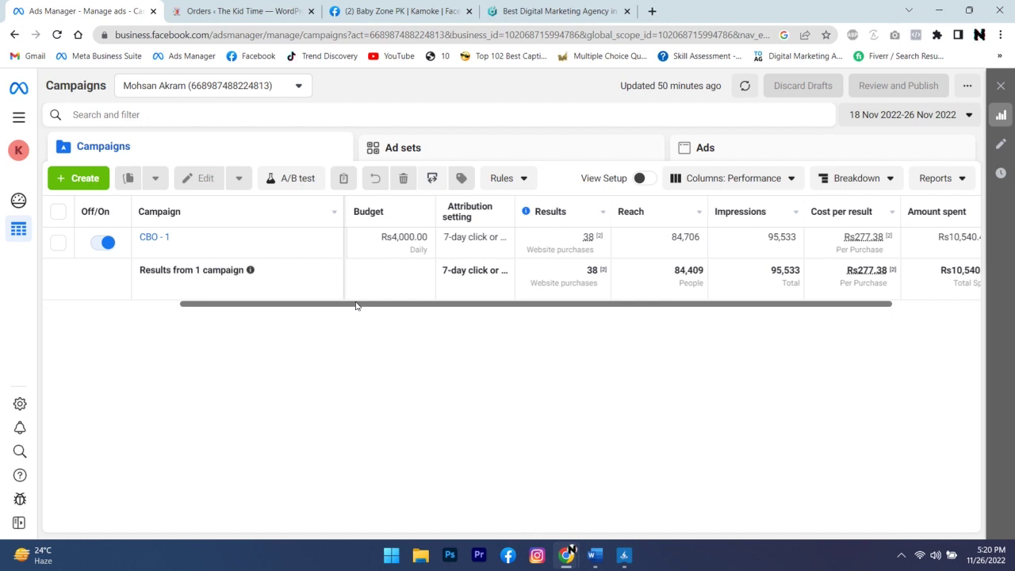
{"action": "left_click_drag", "start_coordinate": [356, 306], "coordinate": [362, 306]}
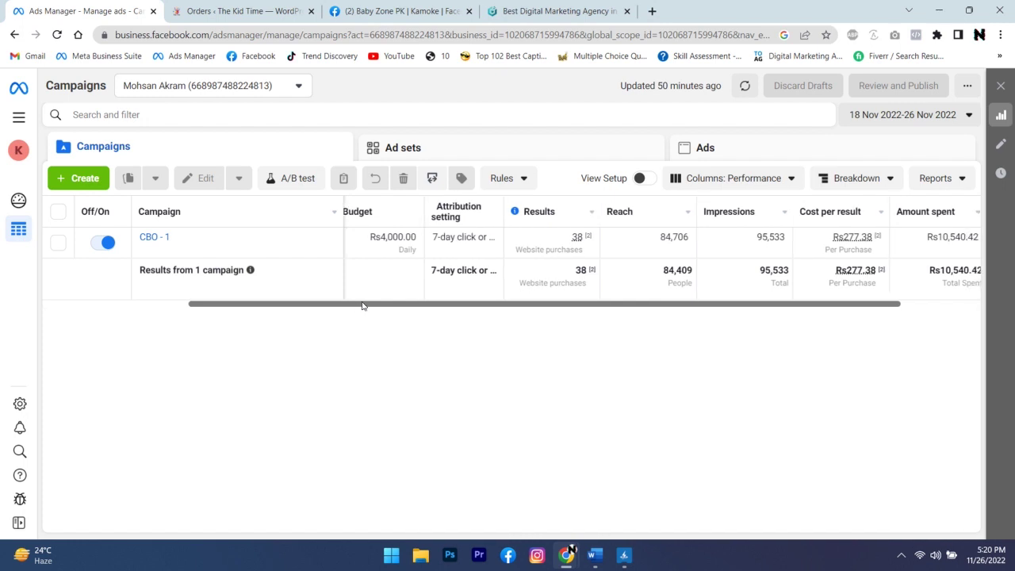
Step: Look over the list of recent WooCommerce orders for The Kid Time store
{"action": "left_click", "coordinate": [224, 10]}
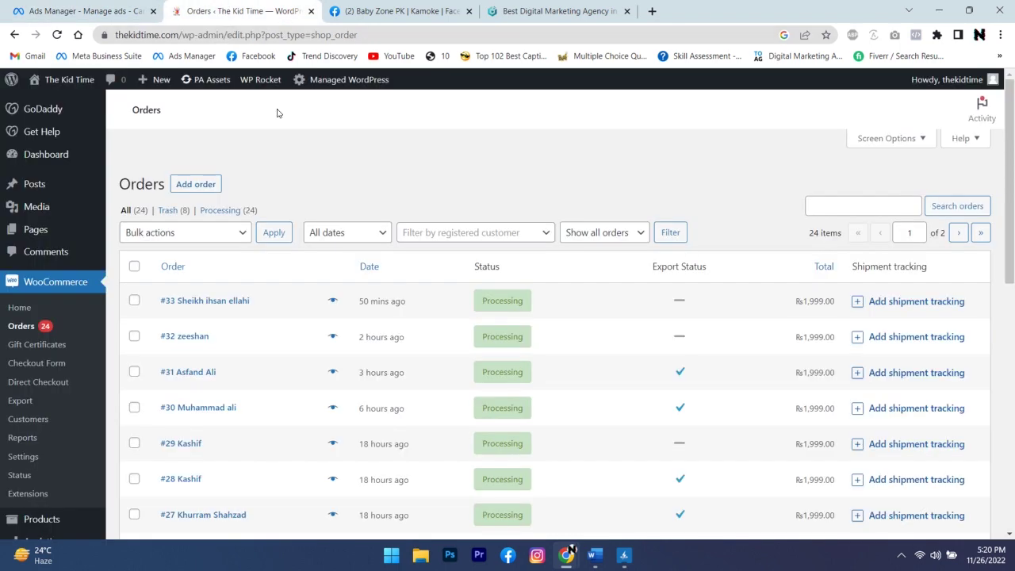
{"action": "scroll", "coordinate": [302, 176], "scroll_direction": "down", "scroll_amount": 1}
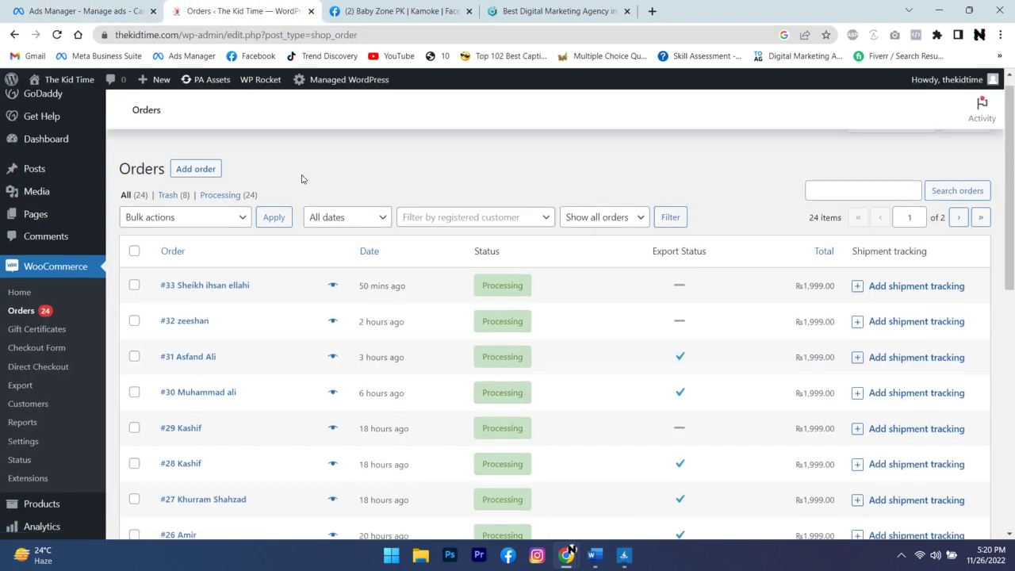
{"action": "scroll", "coordinate": [304, 180], "scroll_direction": "up", "scroll_amount": 1}
{"action": "scroll", "coordinate": [303, 180], "scroll_direction": "up", "scroll_amount": 1}
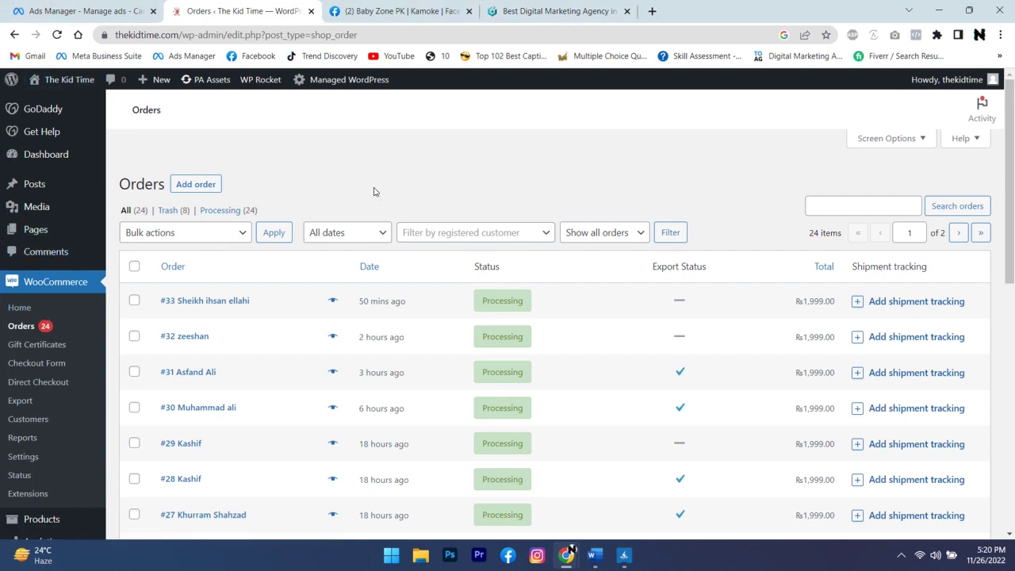
Step: Return to the Ads Manager campaigns table and examine the CBO - 1 campaign's purchases, cost per result and amount spent
{"action": "left_click", "coordinate": [95, 9]}
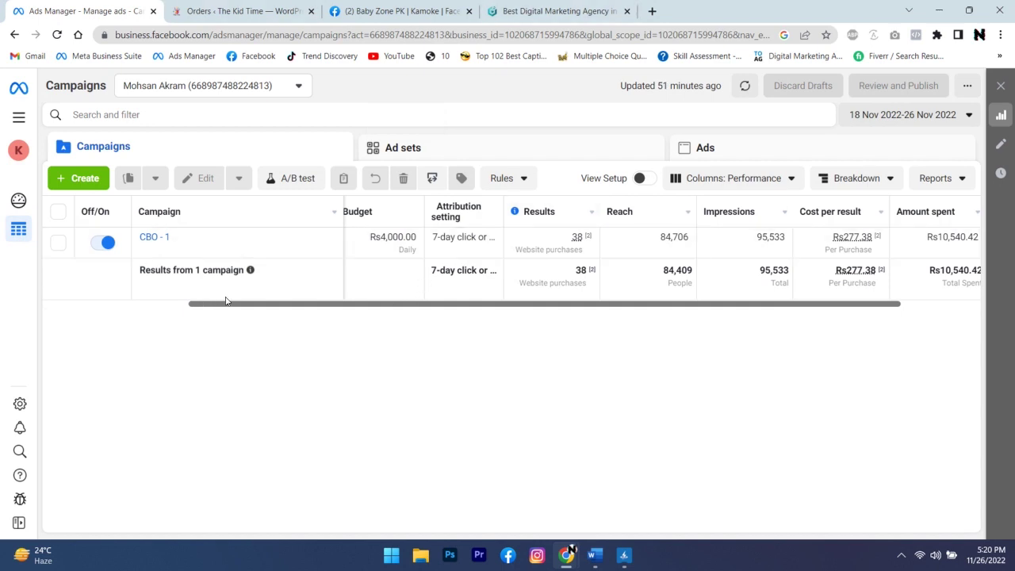
{"action": "left_click_drag", "start_coordinate": [356, 304], "coordinate": [356, 304]}
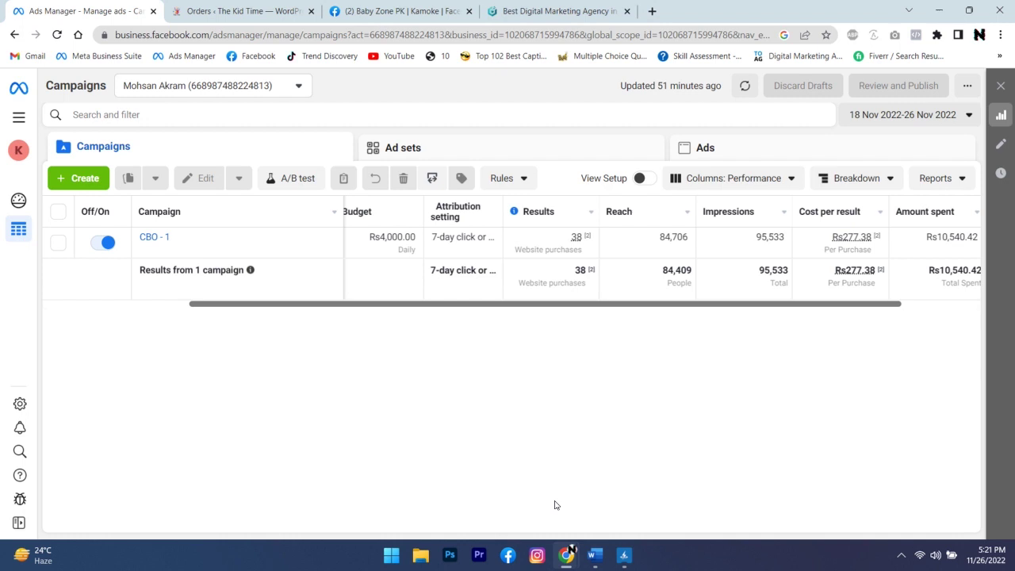
{"action": "mouse_move", "coordinate": [581, 270]}
{"action": "left_click_drag", "start_coordinate": [530, 308], "coordinate": [708, 312]}
{"action": "left_click_drag", "start_coordinate": [734, 272], "coordinate": [777, 274]}
{"action": "left_click", "coordinate": [752, 294]}
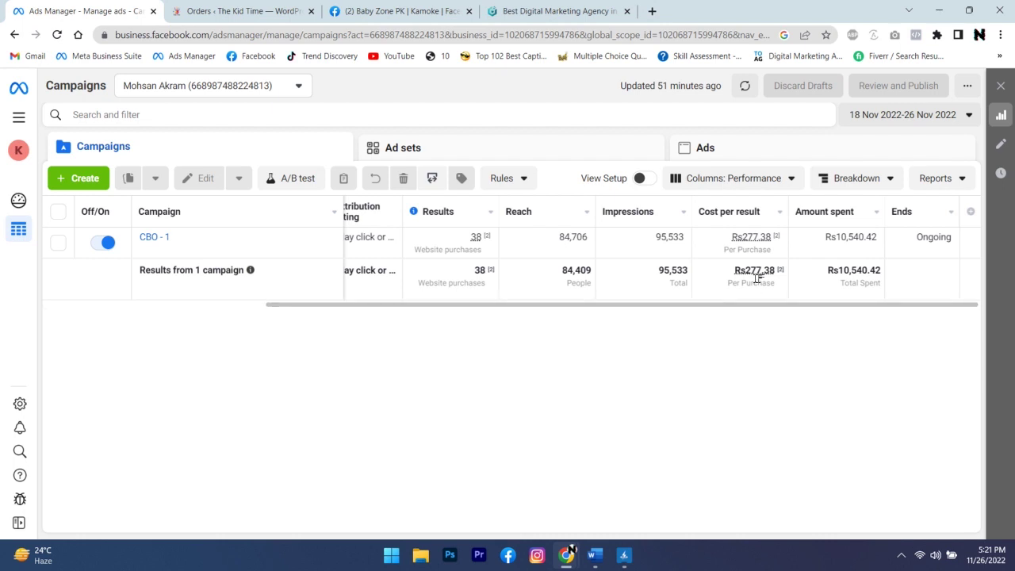
{"action": "left_click_drag", "start_coordinate": [731, 271], "coordinate": [778, 271]}
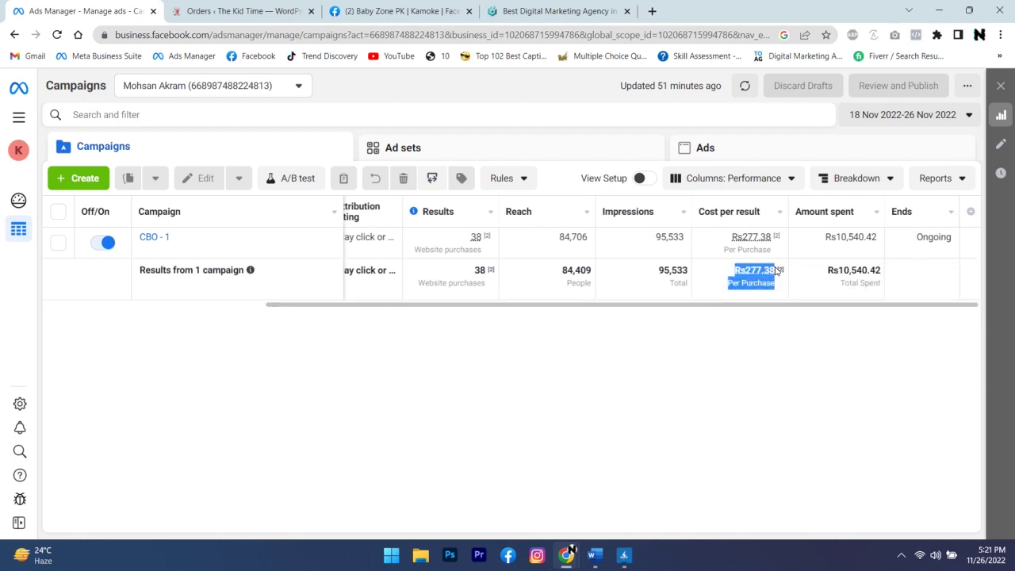
{"action": "left_click", "coordinate": [752, 326]}
{"action": "mouse_move", "coordinate": [781, 268]}
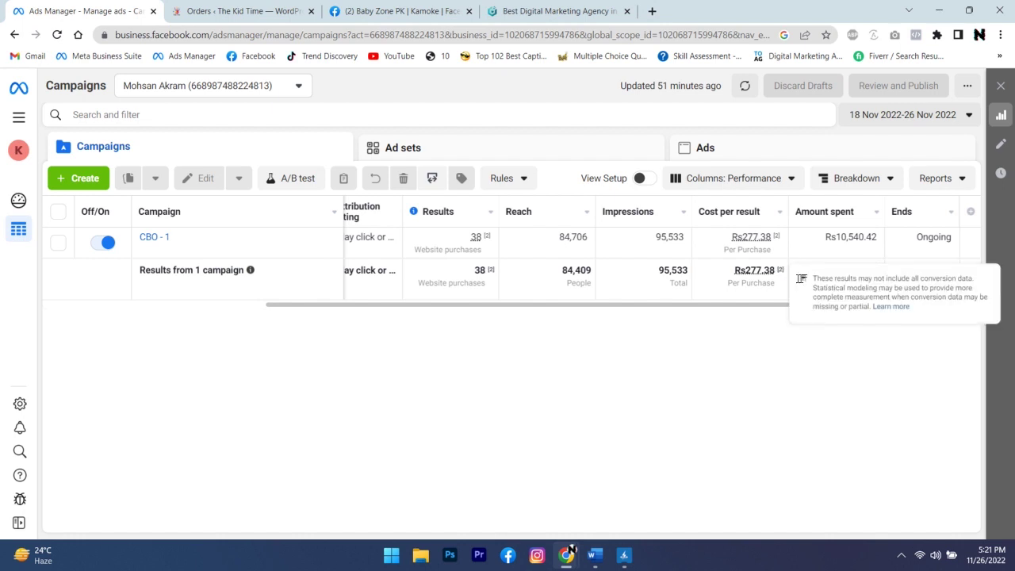
{"action": "left_click_drag", "start_coordinate": [747, 310], "coordinate": [657, 310]}
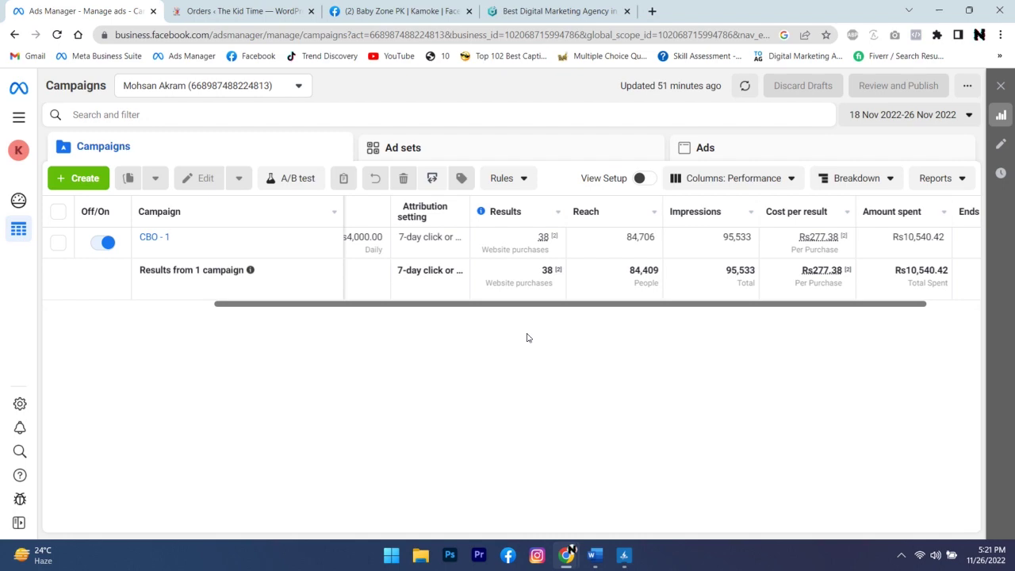
{"action": "left_click", "coordinate": [596, 10]}
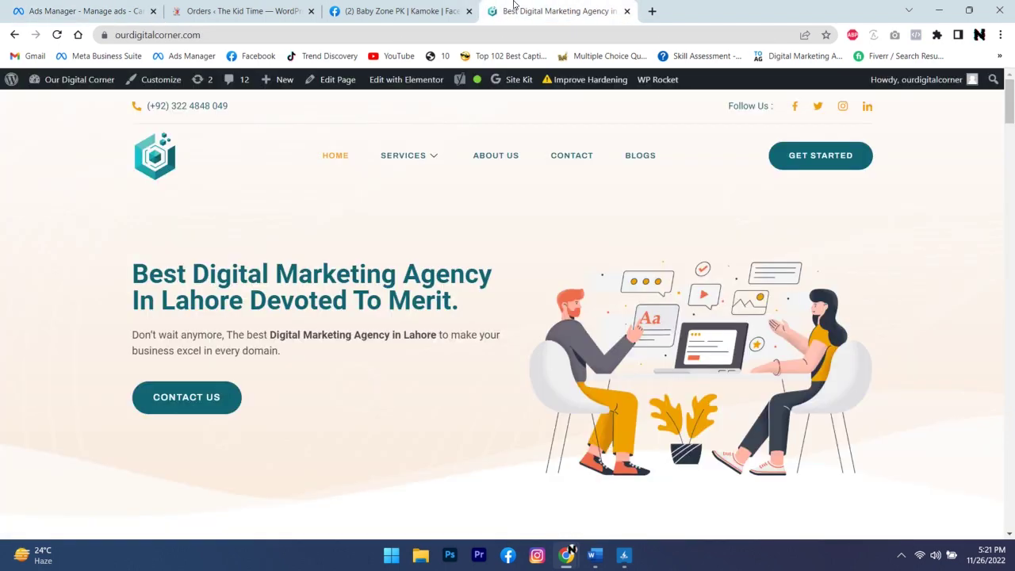
{"action": "left_click", "coordinate": [409, 9]}
{"action": "left_click", "coordinate": [238, 10]}
{"action": "left_click", "coordinate": [148, 8]}
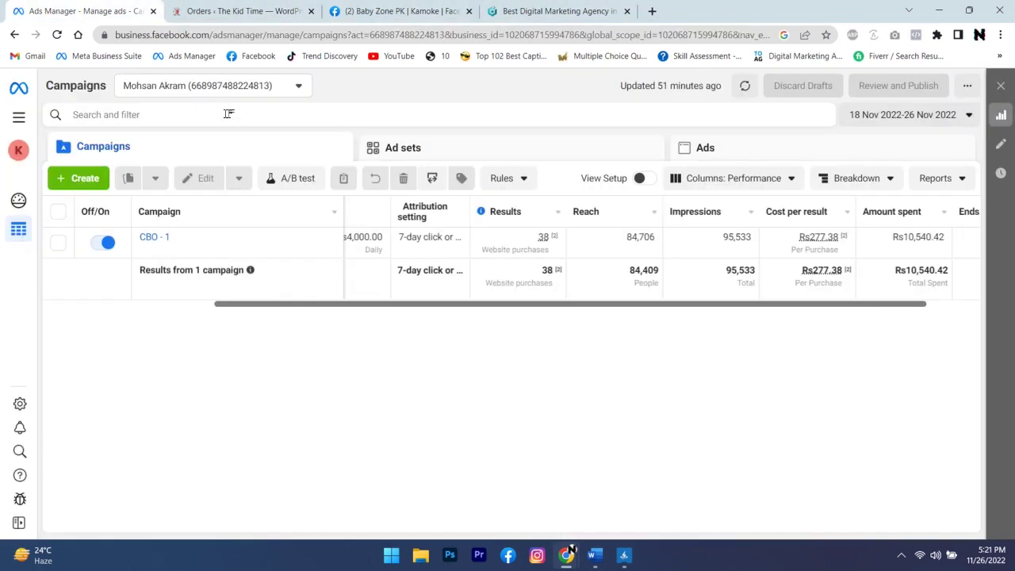
Step: Review the objectives offered for a new campaign, and dismiss the creation dialog without choosing one
{"action": "left_click", "coordinate": [78, 179]}
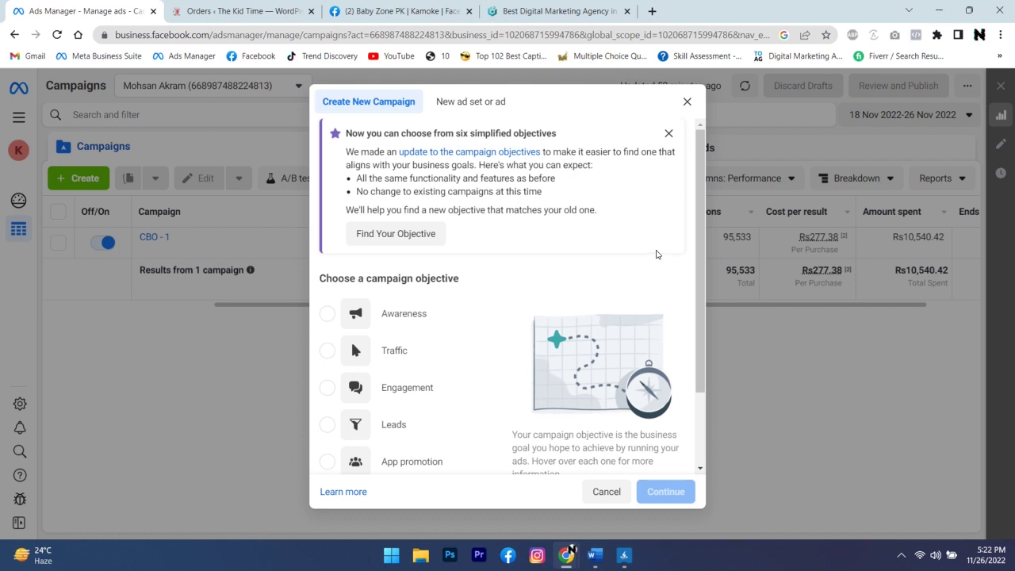
{"action": "scroll", "coordinate": [333, 355], "scroll_direction": "down", "scroll_amount": 1}
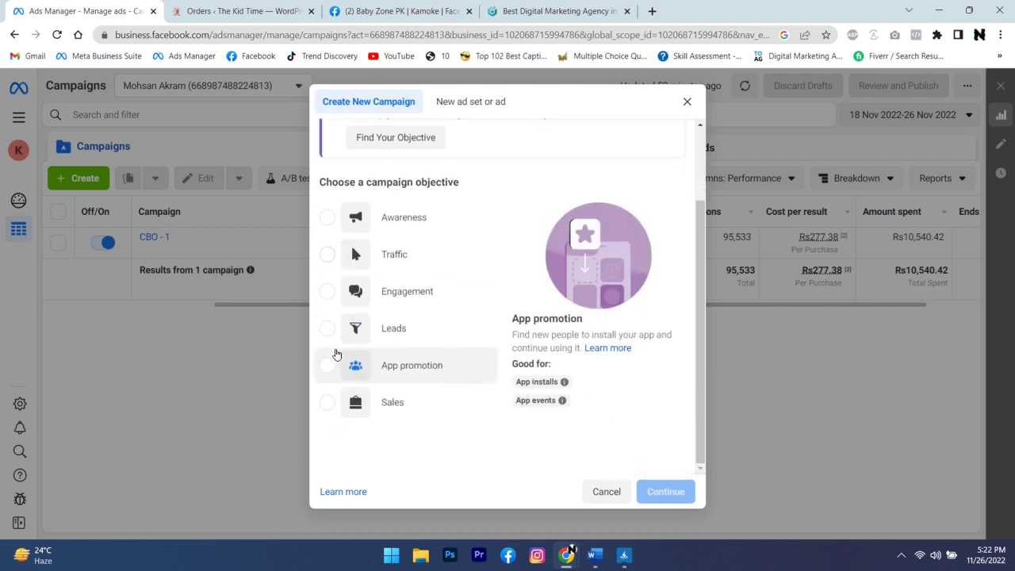
{"action": "left_click", "coordinate": [686, 101]}
Step: Switch to the Word document and highlight the lines "Why it is important for your business?" and "Benefits of SMM?" for discussion
{"action": "mouse_move", "coordinate": [598, 543]}
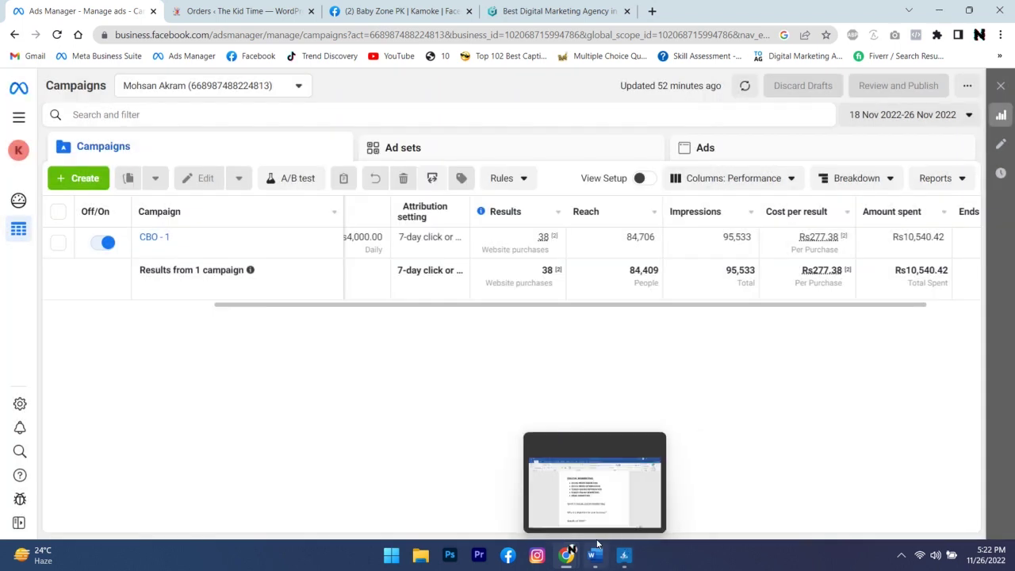
{"action": "left_click", "coordinate": [597, 553]}
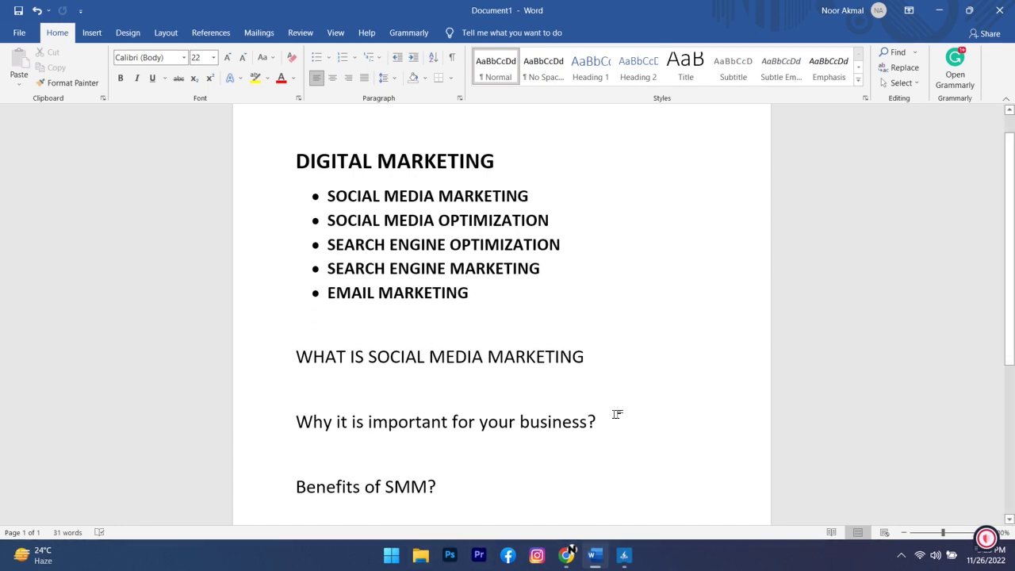
{"action": "left_click_drag", "start_coordinate": [611, 420], "coordinate": [295, 421]}
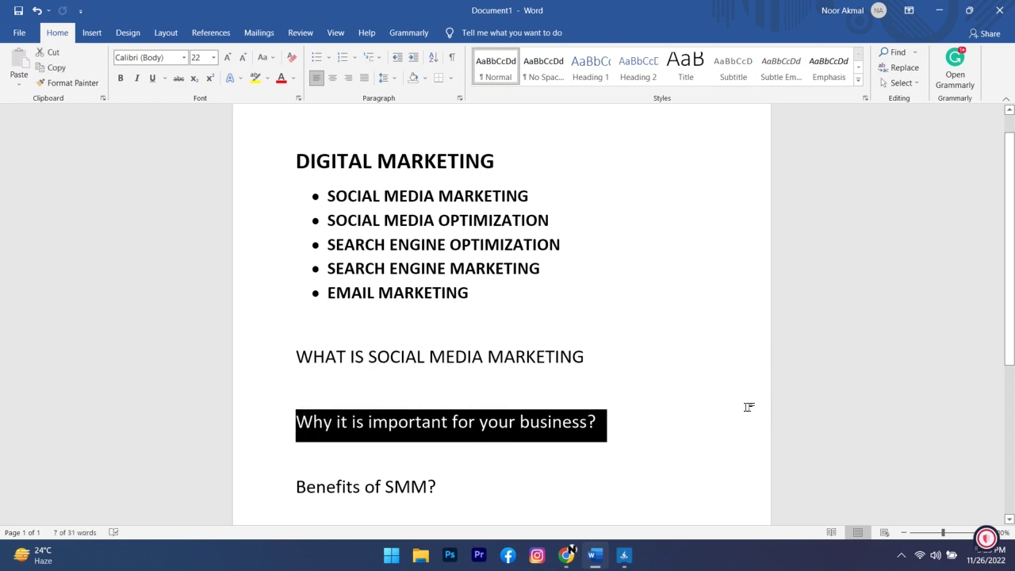
{"action": "left_click", "coordinate": [741, 405]}
{"action": "left_click_drag", "start_coordinate": [270, 480], "coordinate": [643, 490]}
{"action": "left_click", "coordinate": [643, 490]}
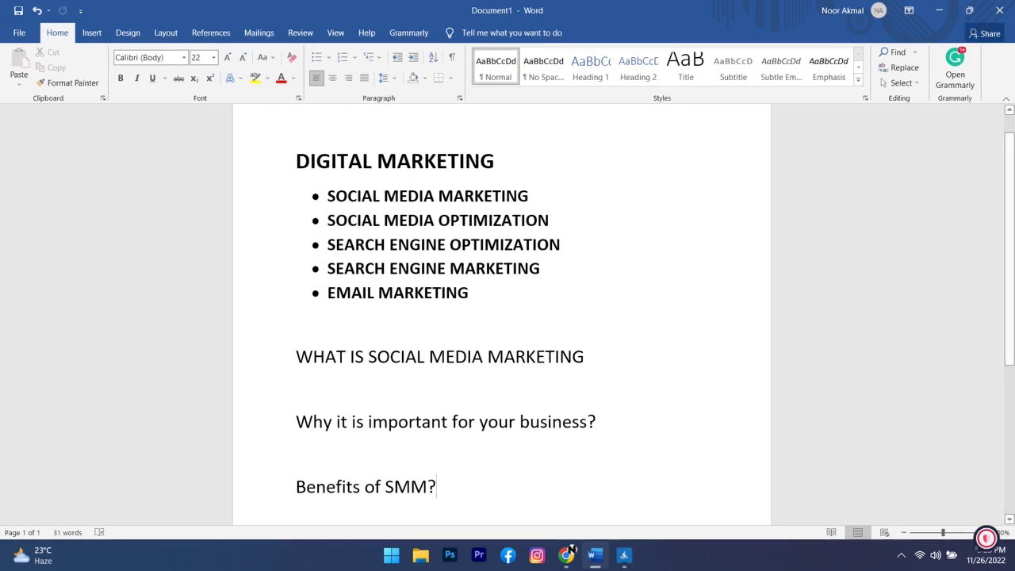
Step: Switch back to Ads Manager and create a new campaign with the Sales objective and the Advantage+ shopping campaign setup
{"action": "left_click", "coordinate": [938, 10]}
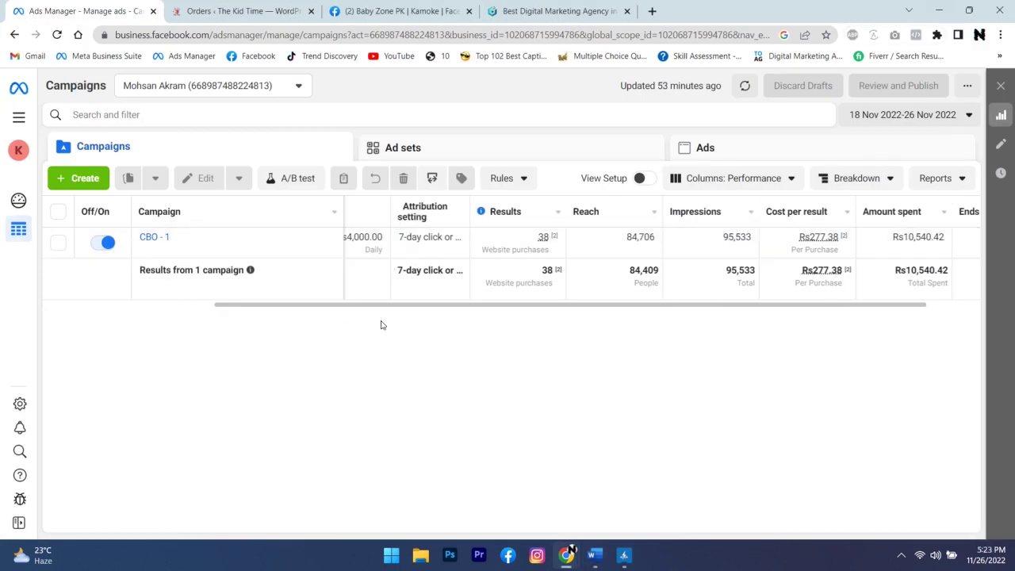
{"action": "left_click_drag", "start_coordinate": [386, 306], "coordinate": [325, 316]}
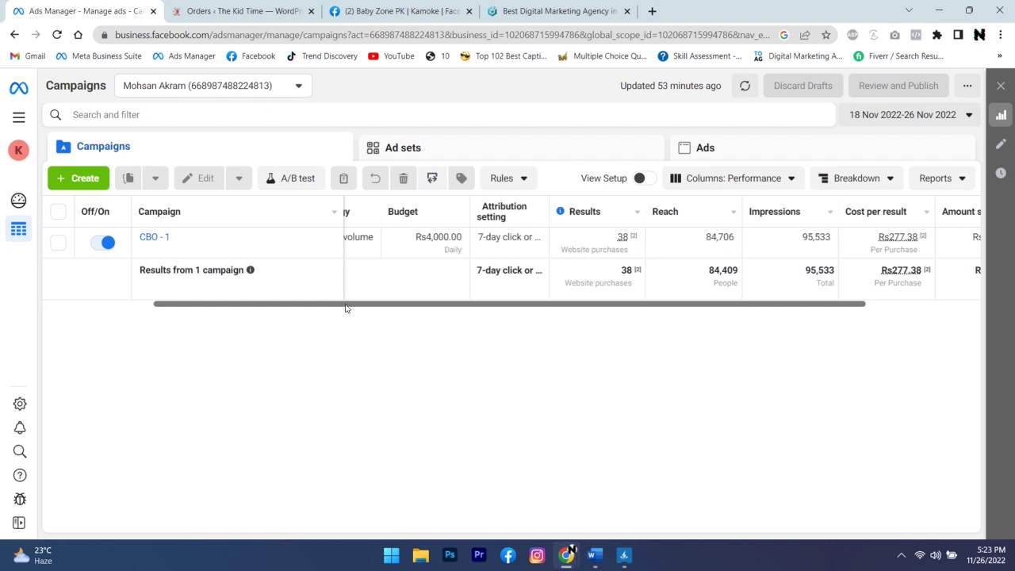
{"action": "left_click", "coordinate": [82, 178]}
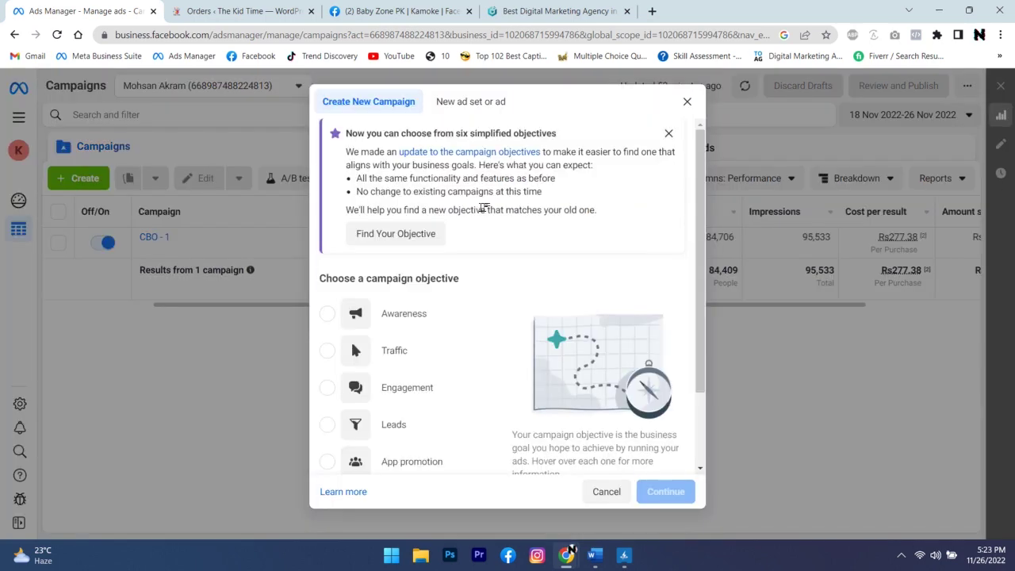
{"action": "scroll", "coordinate": [396, 349], "scroll_direction": "down", "scroll_amount": 2}
{"action": "left_click", "coordinate": [388, 402]}
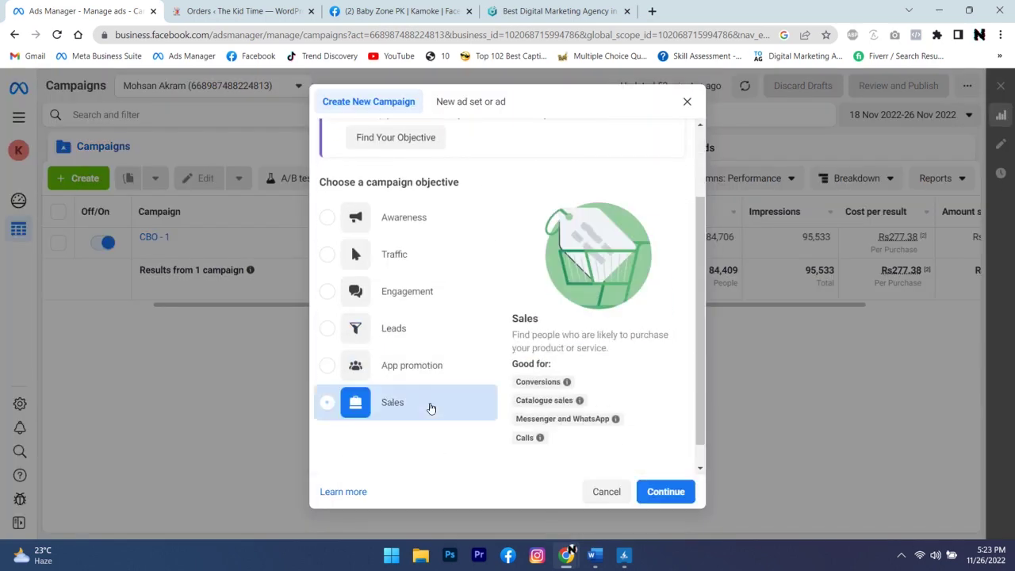
{"action": "left_click", "coordinate": [663, 491]}
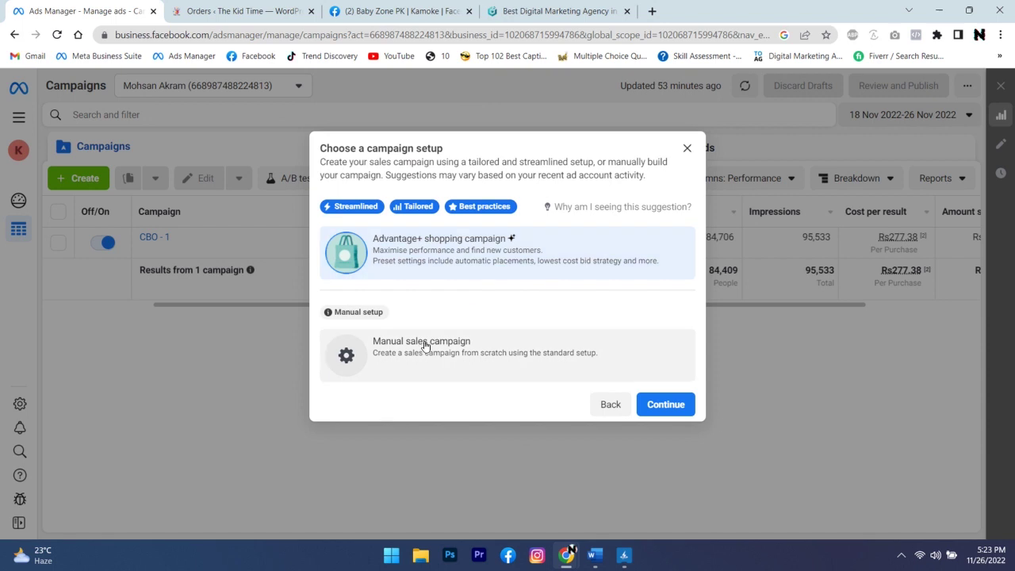
{"action": "left_click", "coordinate": [659, 405]}
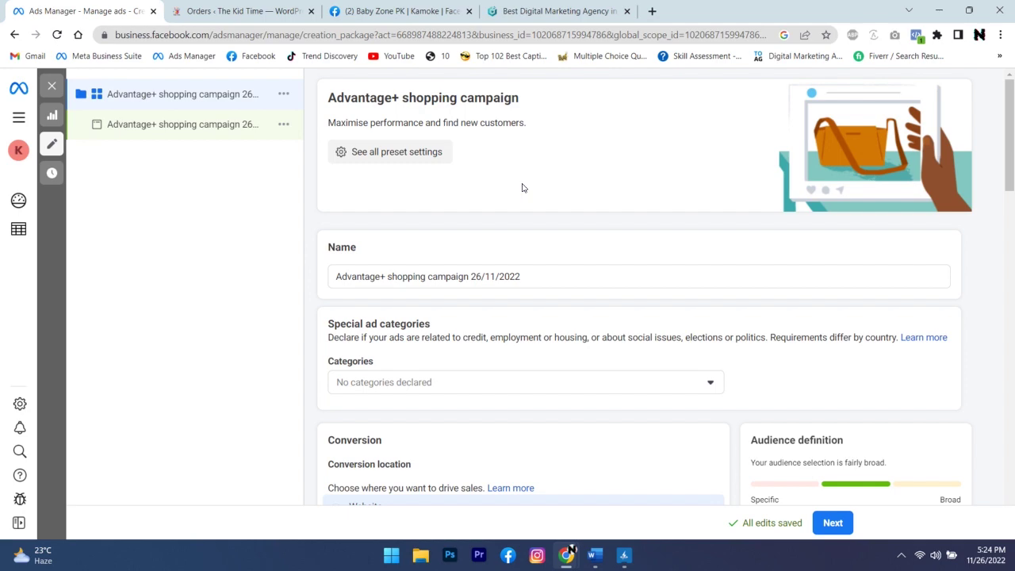
Step: Review the Advantage+ shopping campaign's conversion, audience location, budget, schedule and delivery settings, and close the draft without publishing it
{"action": "scroll", "coordinate": [497, 222], "scroll_direction": "down", "scroll_amount": 5}
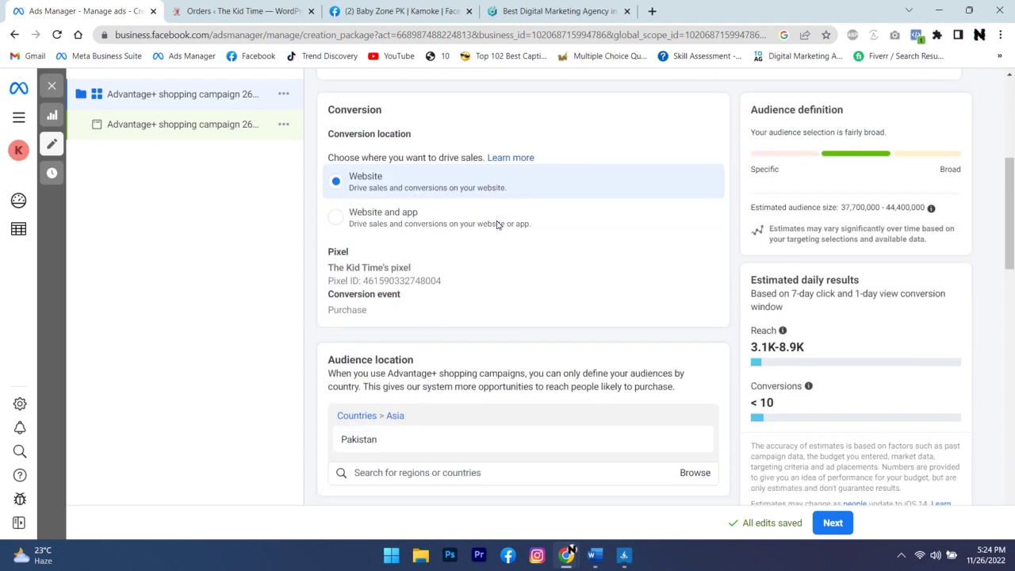
{"action": "scroll", "coordinate": [497, 226], "scroll_direction": "down", "scroll_amount": 5}
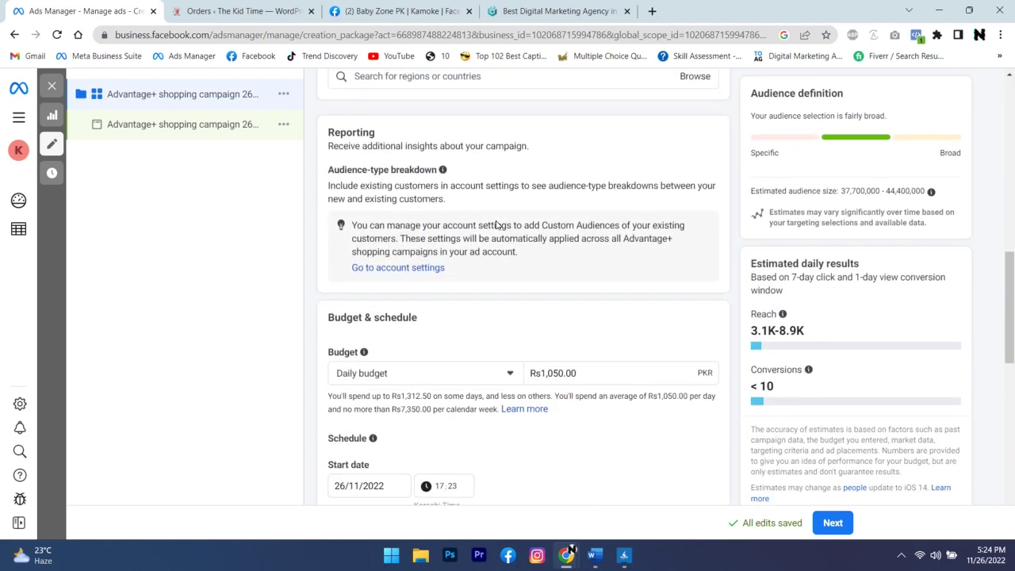
{"action": "scroll", "coordinate": [496, 222], "scroll_direction": "down", "scroll_amount": 2}
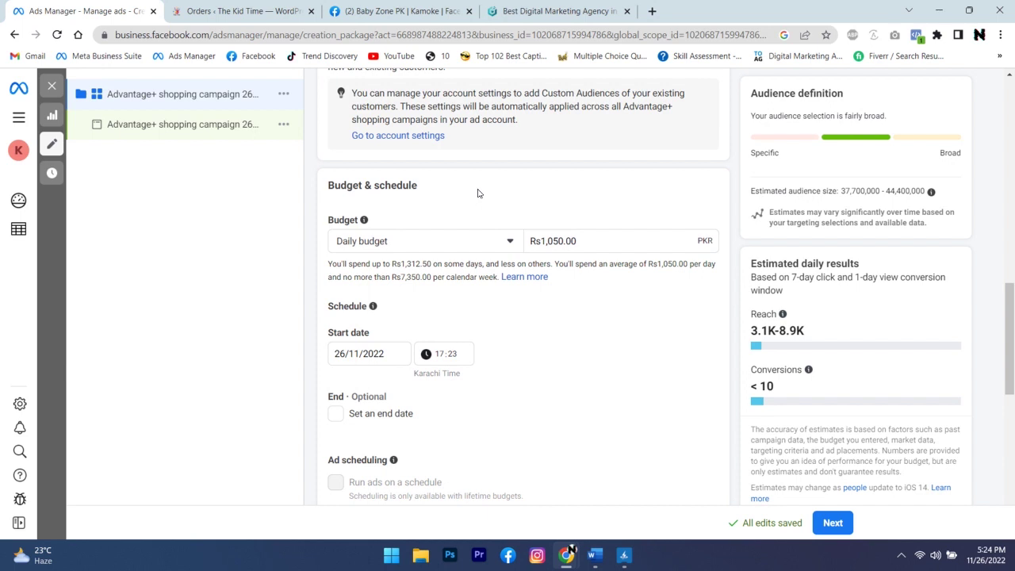
{"action": "scroll", "coordinate": [491, 194], "scroll_direction": "down", "scroll_amount": 3}
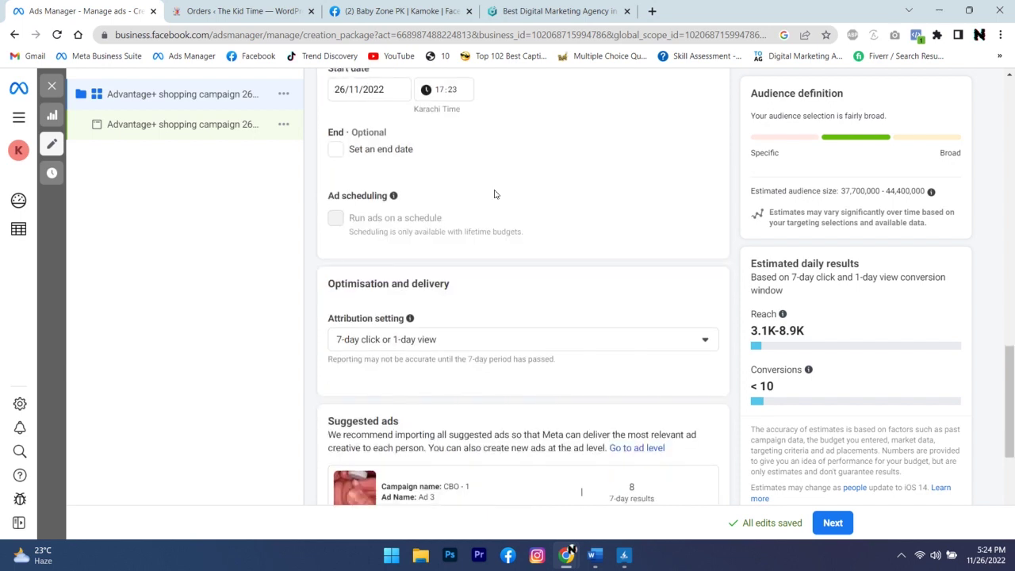
{"action": "scroll", "coordinate": [516, 215], "scroll_direction": "down", "scroll_amount": 4}
{"action": "scroll", "coordinate": [516, 224], "scroll_direction": "up", "scroll_amount": 6}
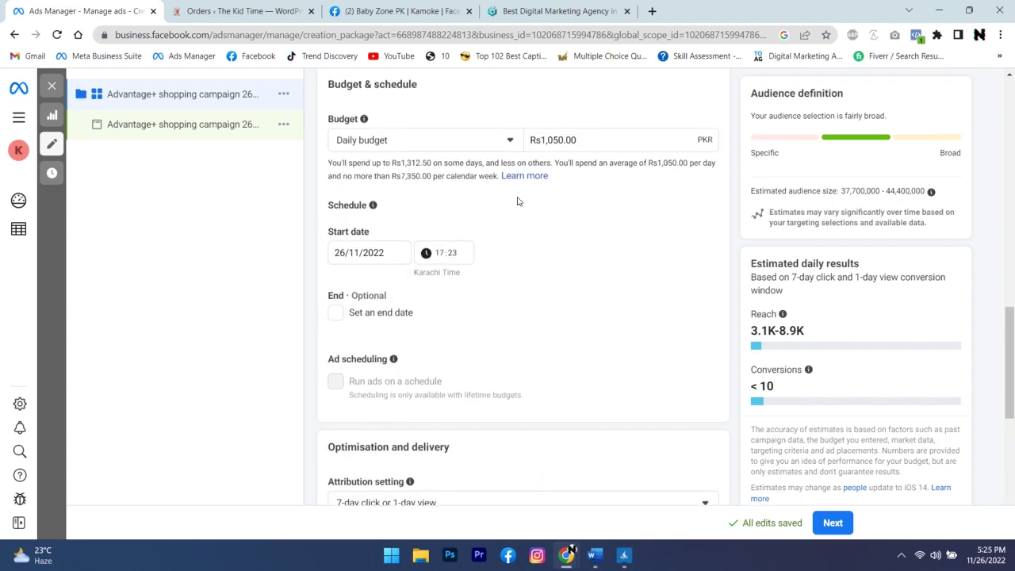
{"action": "scroll", "coordinate": [517, 201], "scroll_direction": "up", "scroll_amount": 6}
{"action": "scroll", "coordinate": [507, 263], "scroll_direction": "down", "scroll_amount": 3}
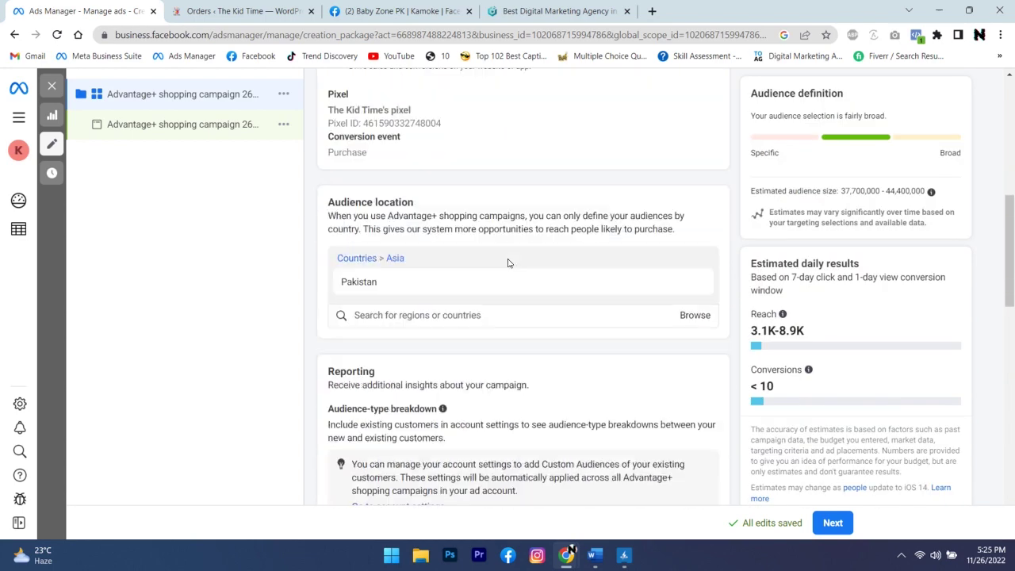
{"action": "left_click", "coordinate": [52, 86]}
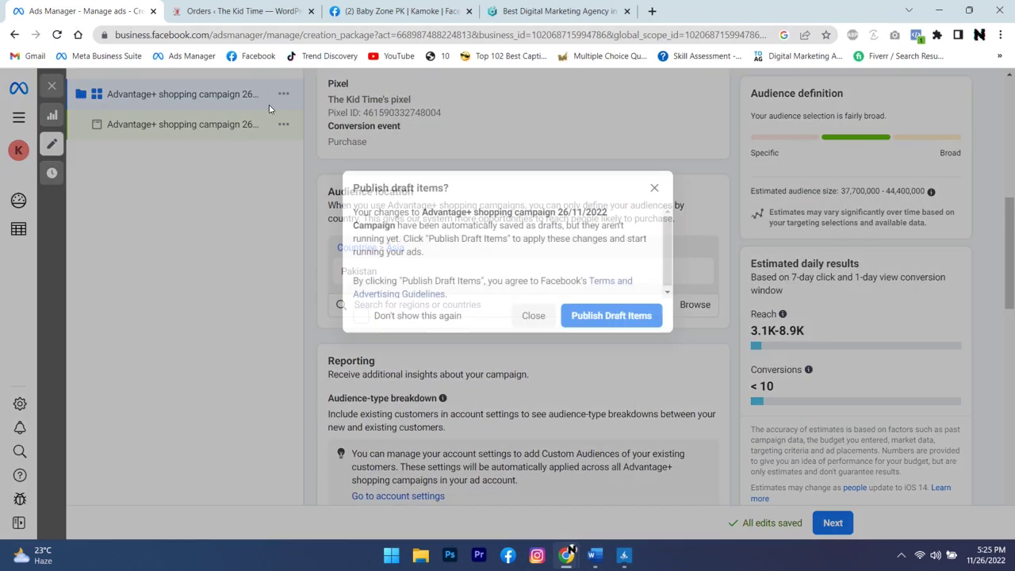
{"action": "left_click", "coordinate": [533, 315]}
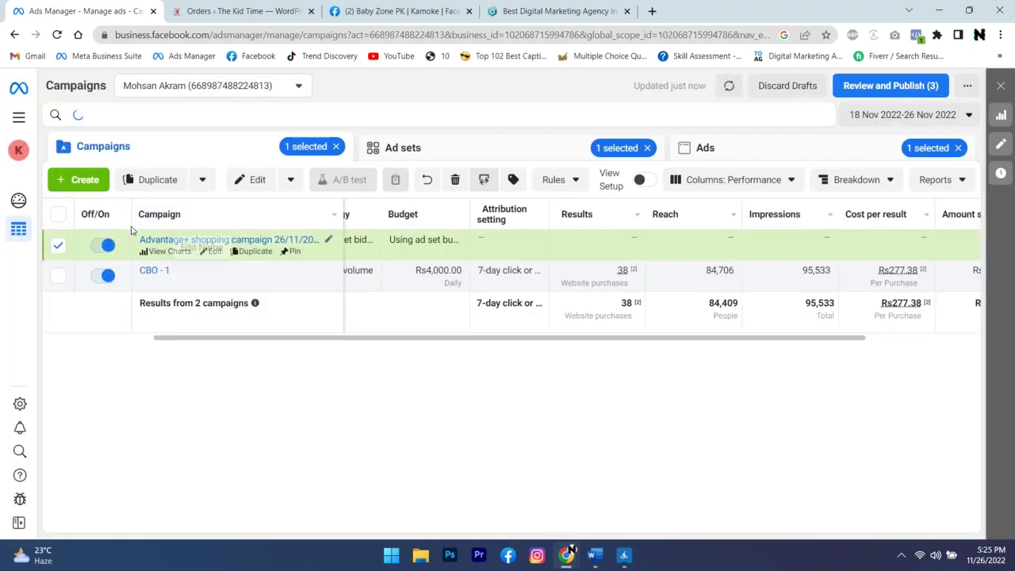
Step: Create a new campaign with the Sales objective and the Manual sales campaign setup
{"action": "left_click", "coordinate": [80, 179]}
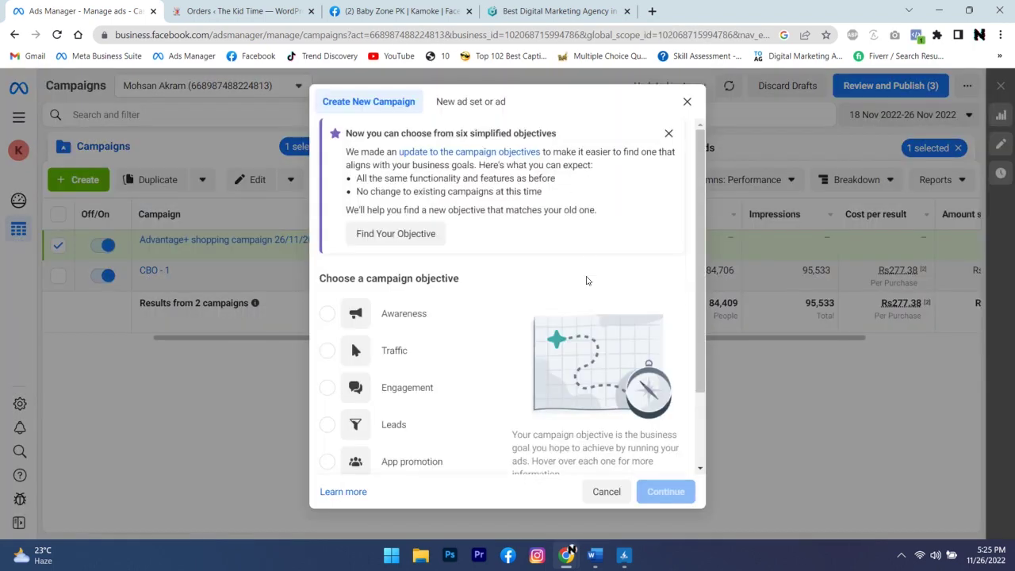
{"action": "scroll", "coordinate": [468, 403], "scroll_direction": "down", "scroll_amount": 2}
{"action": "left_click", "coordinate": [401, 402]}
{"action": "left_click", "coordinate": [664, 490]}
{"action": "left_click", "coordinate": [417, 341]}
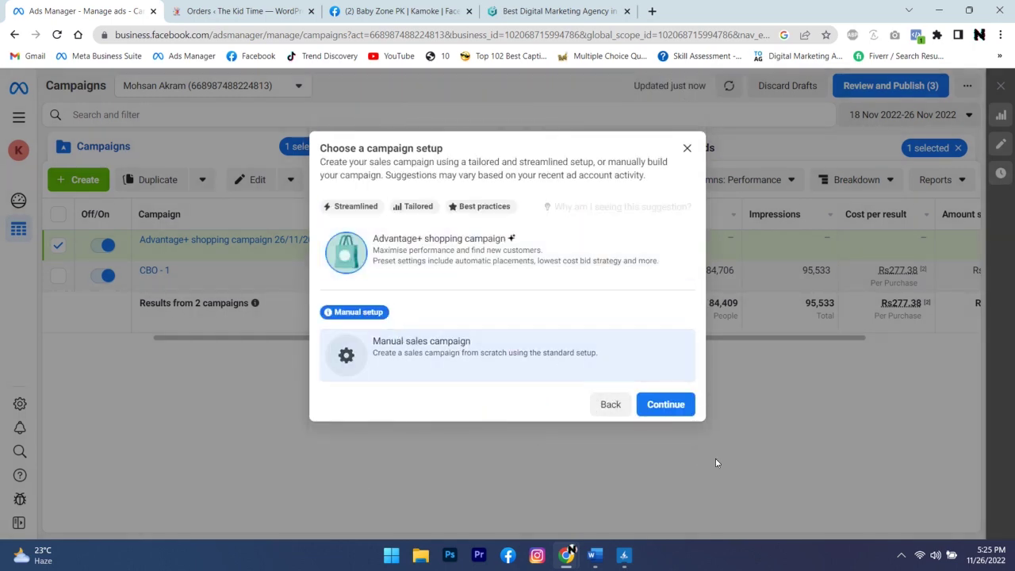
{"action": "left_click", "coordinate": [670, 406]}
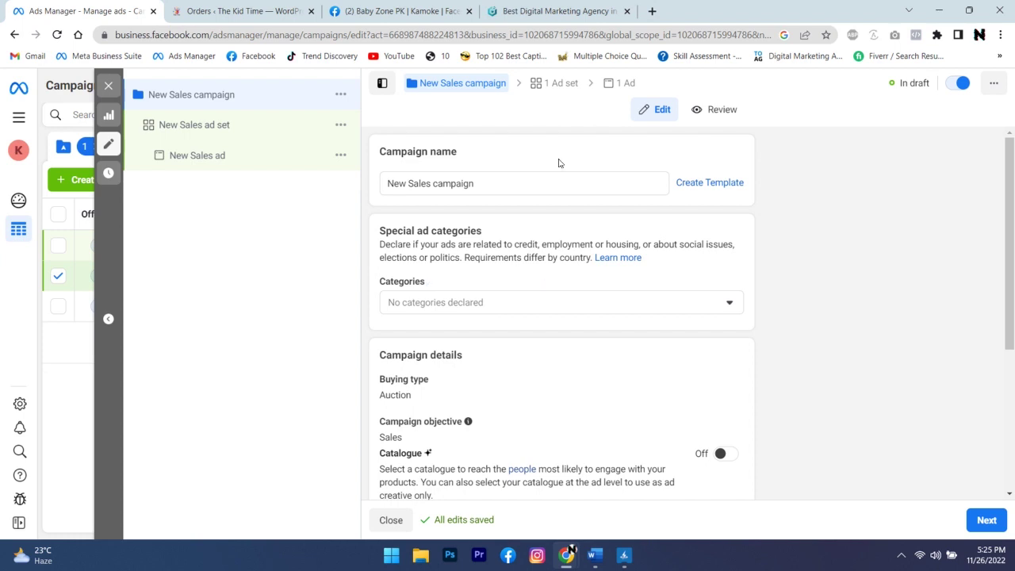
Step: Examine the New Sales campaign's details and its ad set's conversion location, conversion event, budget and audience sections
{"action": "scroll", "coordinate": [618, 325], "scroll_direction": "down", "scroll_amount": 2}
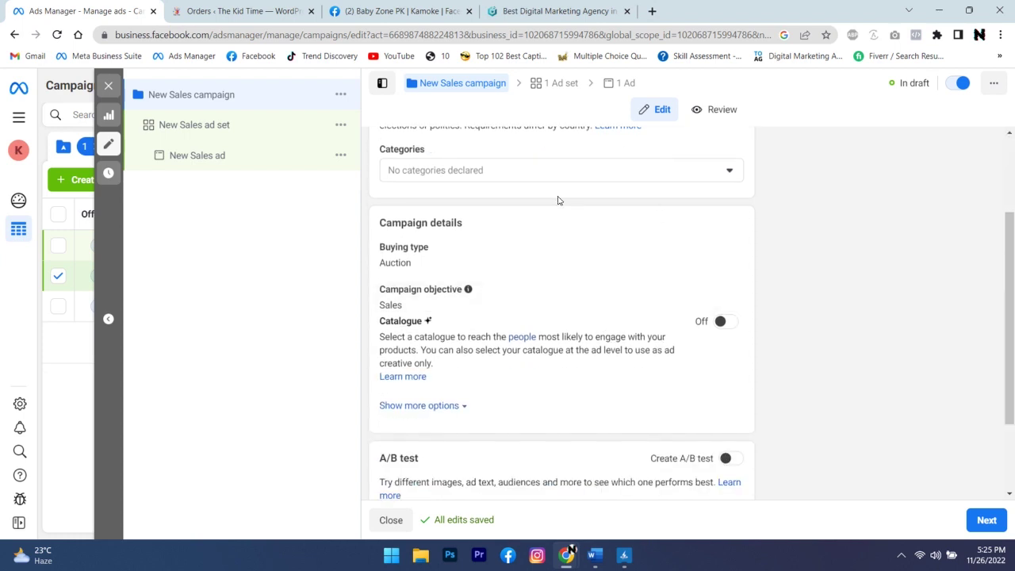
{"action": "scroll", "coordinate": [555, 206], "scroll_direction": "down", "scroll_amount": 2}
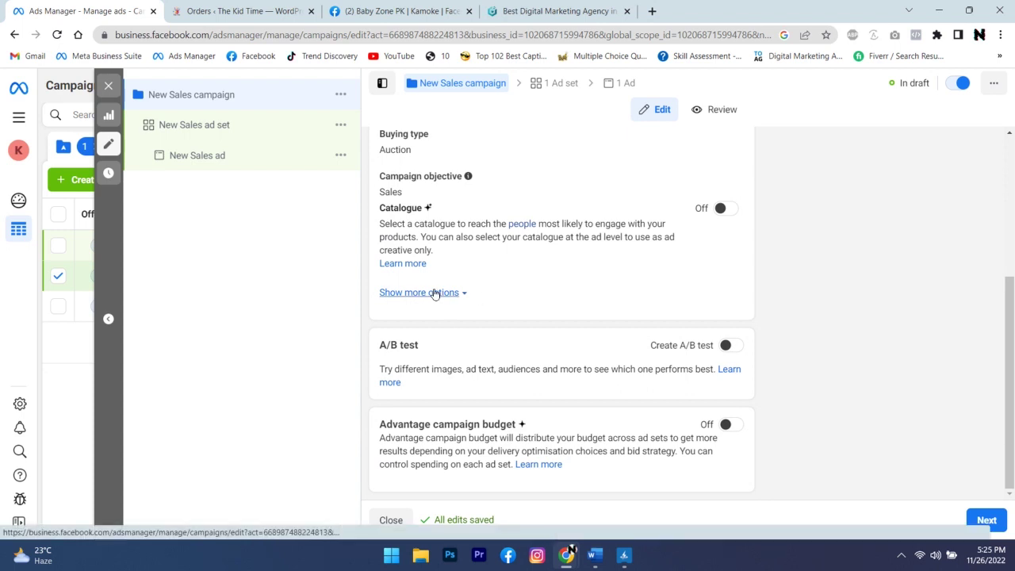
{"action": "left_click", "coordinate": [560, 84]}
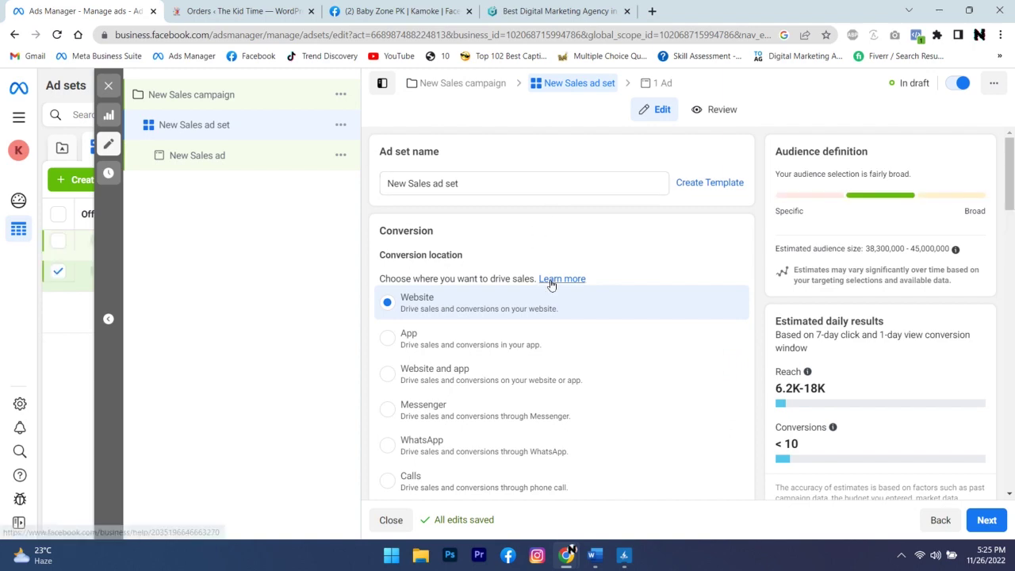
{"action": "scroll", "coordinate": [550, 219], "scroll_direction": "down", "scroll_amount": 6}
{"action": "scroll", "coordinate": [552, 284], "scroll_direction": "up", "scroll_amount": 3}
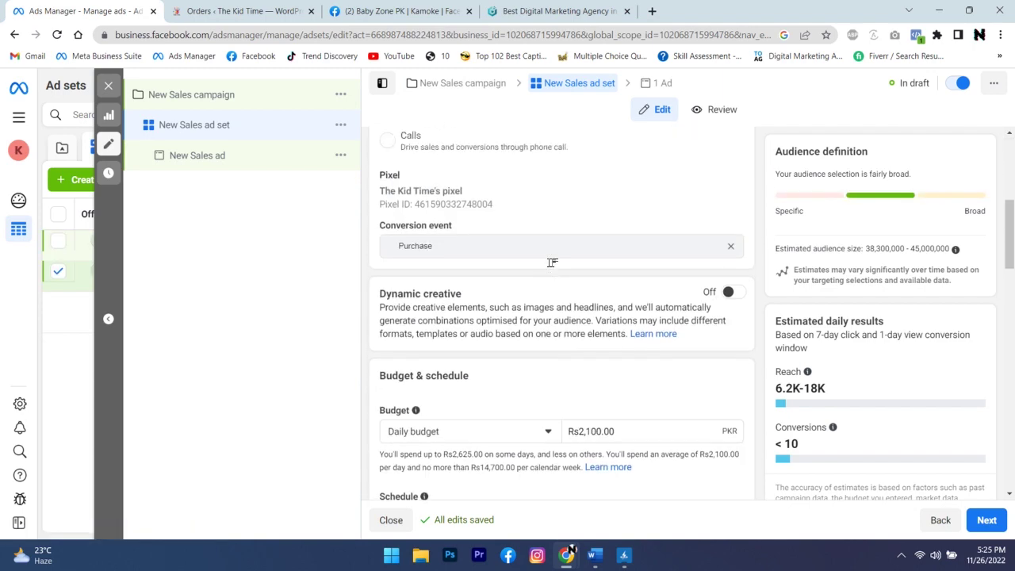
{"action": "left_click", "coordinate": [620, 256]}
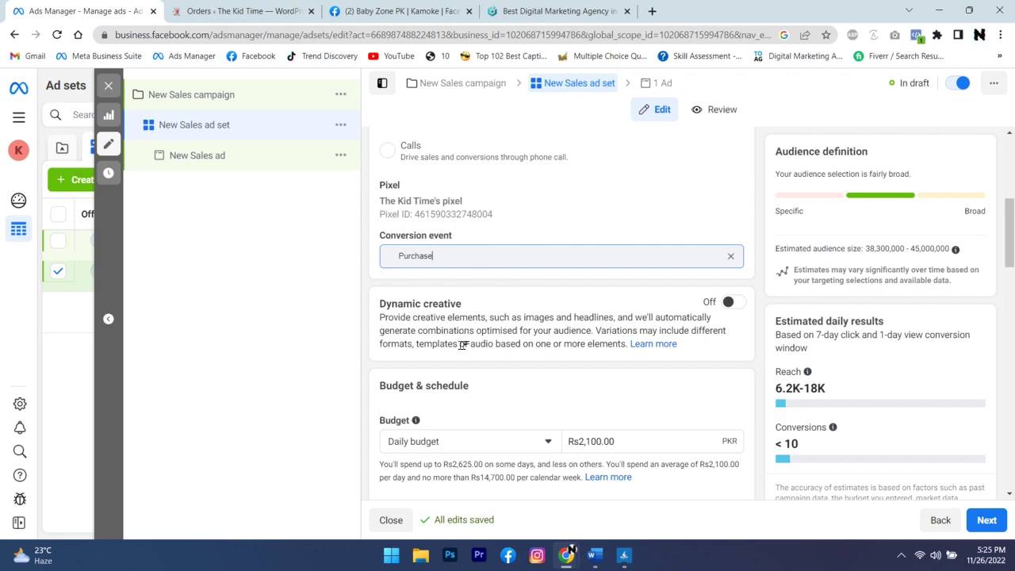
{"action": "scroll", "coordinate": [468, 371], "scroll_direction": "down", "scroll_amount": 5}
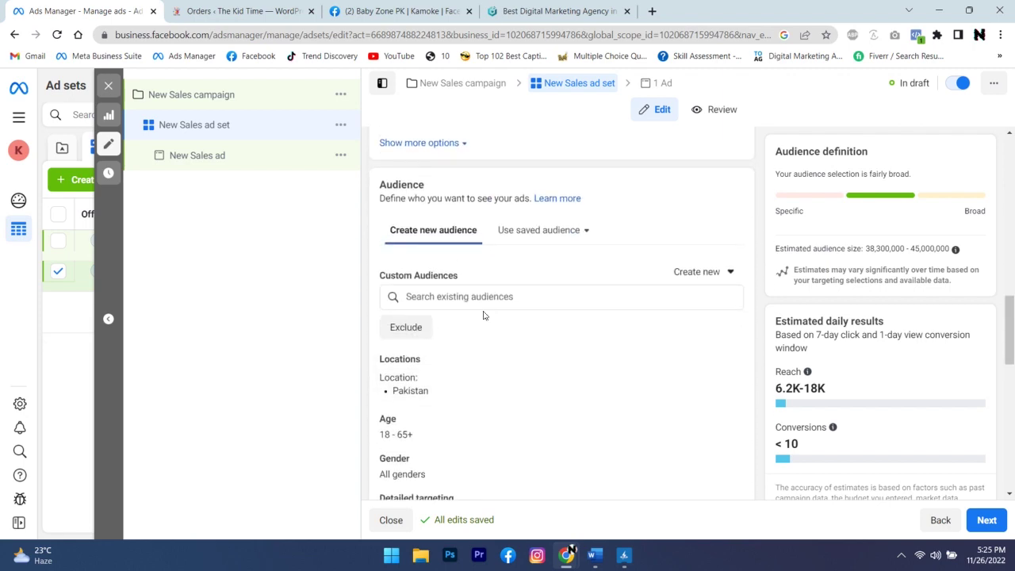
{"action": "scroll", "coordinate": [484, 317], "scroll_direction": "down", "scroll_amount": 4}
{"action": "scroll", "coordinate": [491, 238], "scroll_direction": "up", "scroll_amount": 3}
{"action": "left_click", "coordinate": [455, 229]}
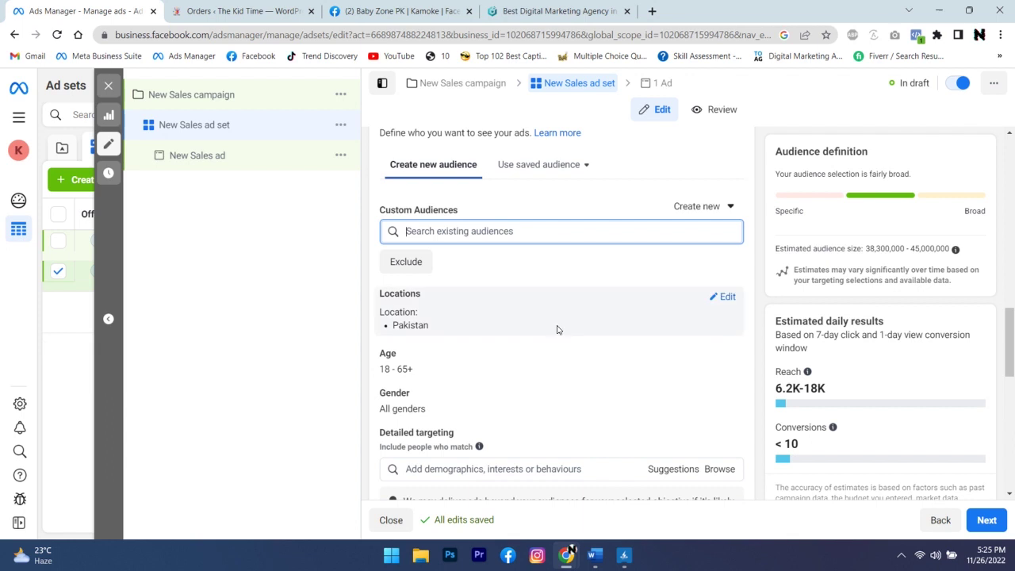
{"action": "scroll", "coordinate": [555, 328], "scroll_direction": "down", "scroll_amount": 2}
Step: Add the Parents (All) and Married demographics to the detailed targeting of the New Sales ad set
{"action": "left_click", "coordinate": [441, 337]}
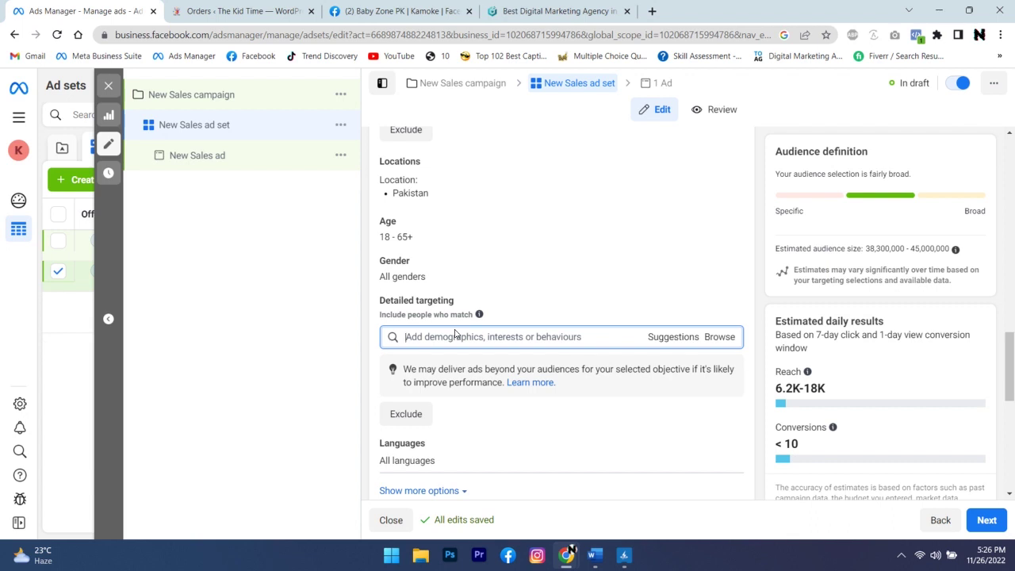
{"action": "type", "text": "pl"}
{"action": "key", "text": "BackSpace"}
{"action": "type", "text": "p"}
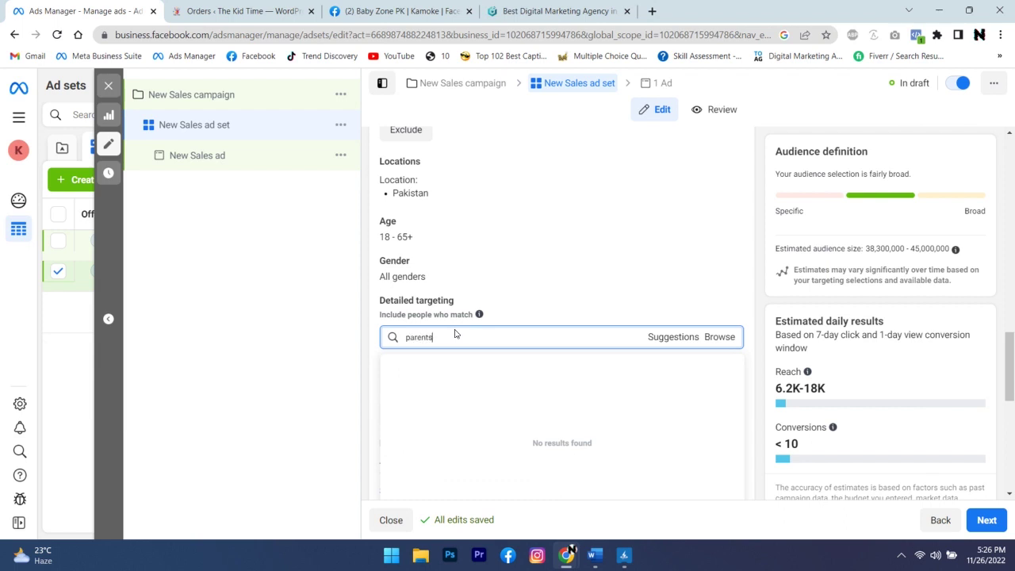
{"action": "left_click", "coordinate": [436, 362]}
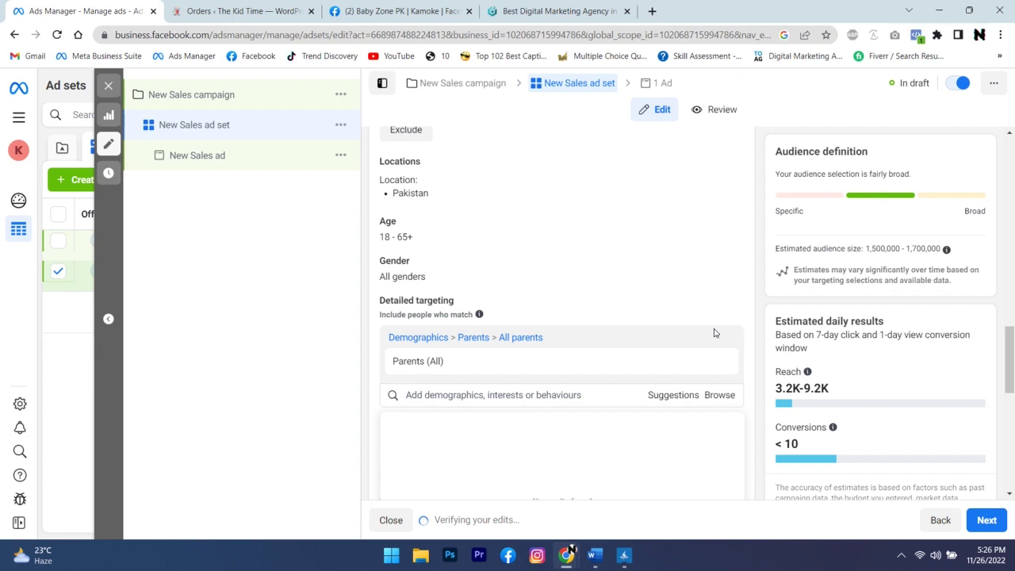
{"action": "left_click", "coordinate": [507, 395]}
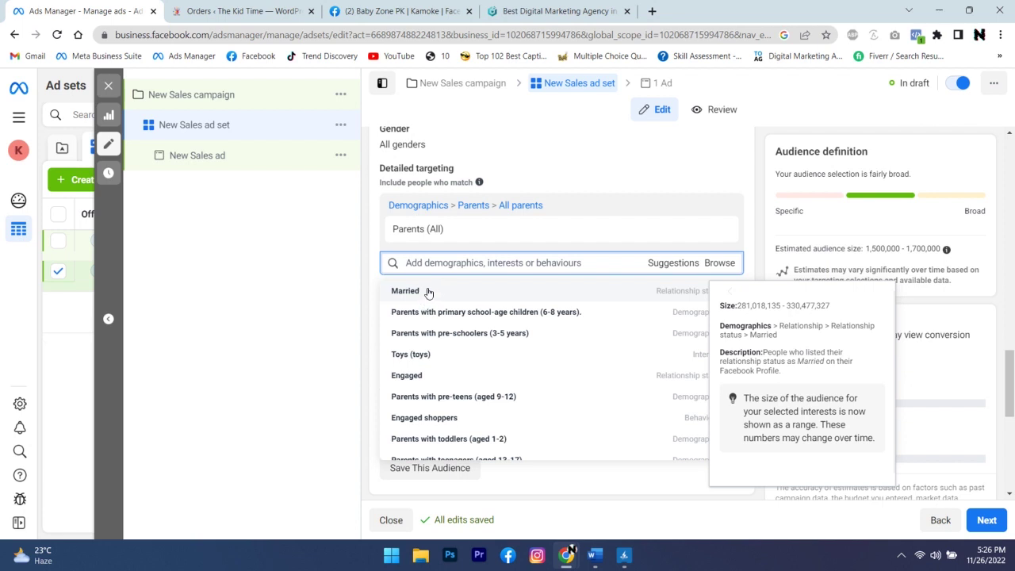
{"action": "left_click", "coordinate": [427, 291]}
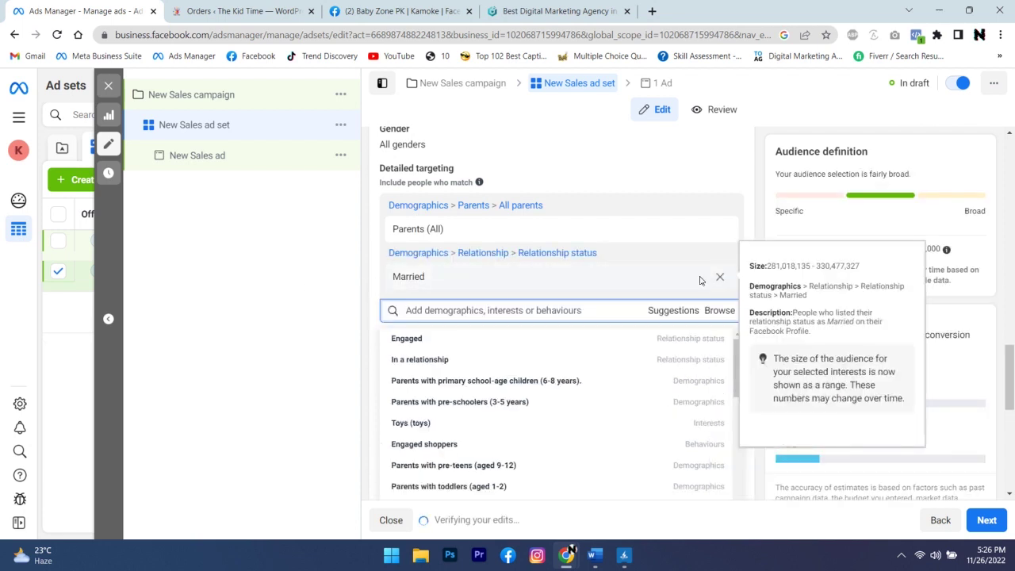
{"action": "left_click", "coordinate": [264, 278]}
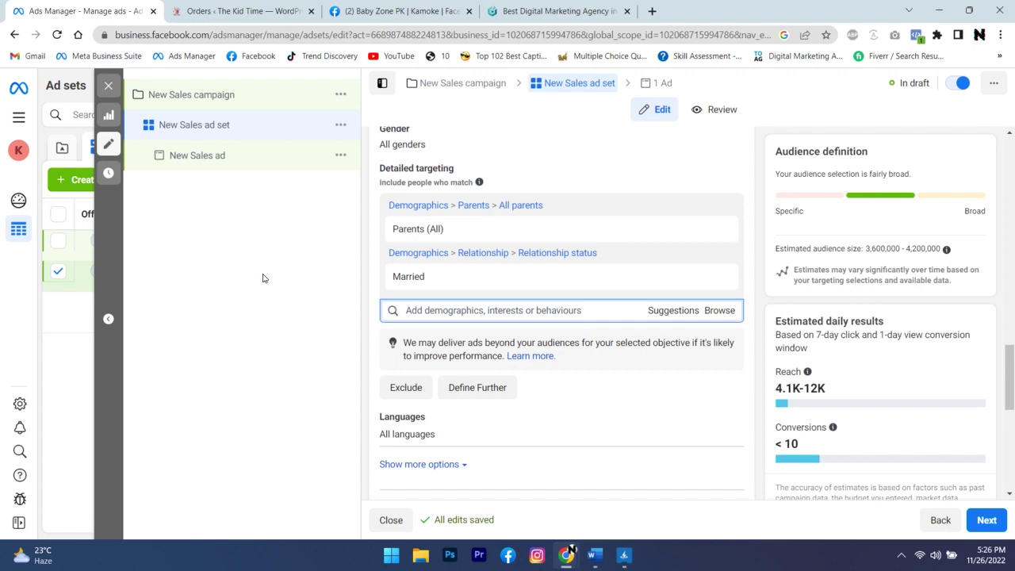
Step: Glance at the store's orders, and in the Word document highlight "SOCIAL MEDIA OPTIMIZATION" and "SOCIAL MEDIA MARKETING" for discussion
{"action": "left_click", "coordinate": [241, 11]}
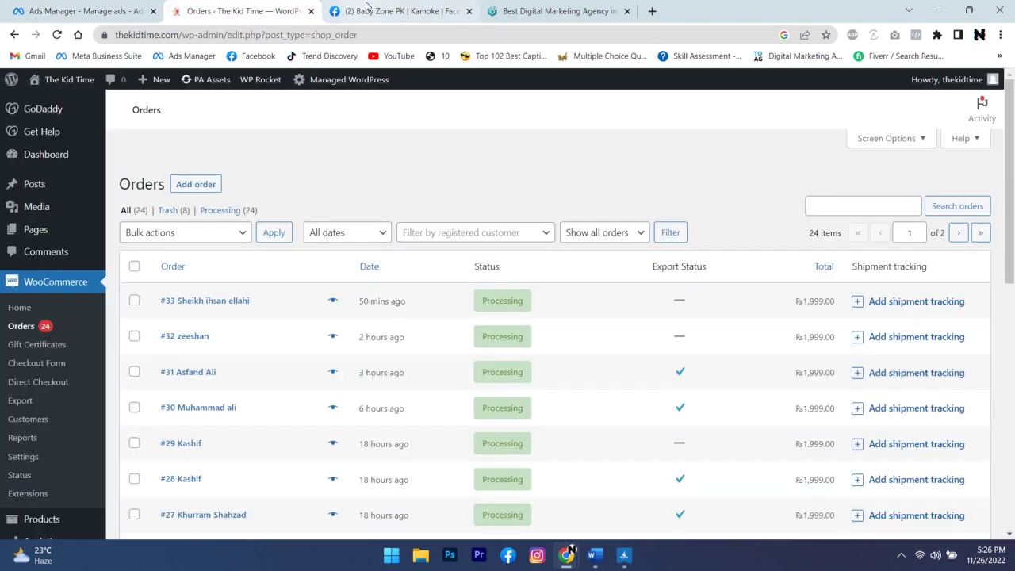
{"action": "scroll", "coordinate": [249, 230], "scroll_direction": "down", "scroll_amount": 3}
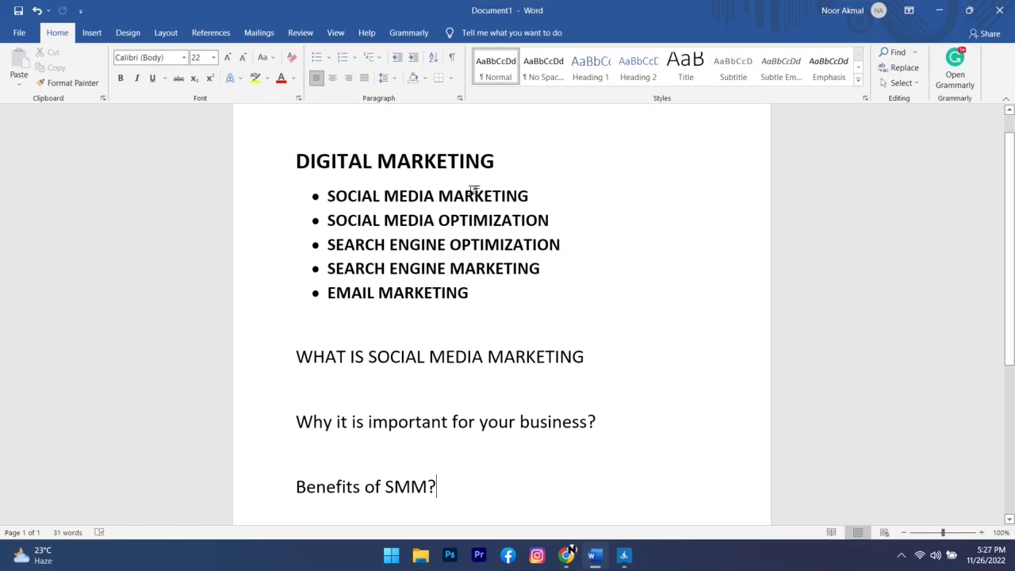
{"action": "left_click_drag", "start_coordinate": [559, 225], "coordinate": [327, 222]}
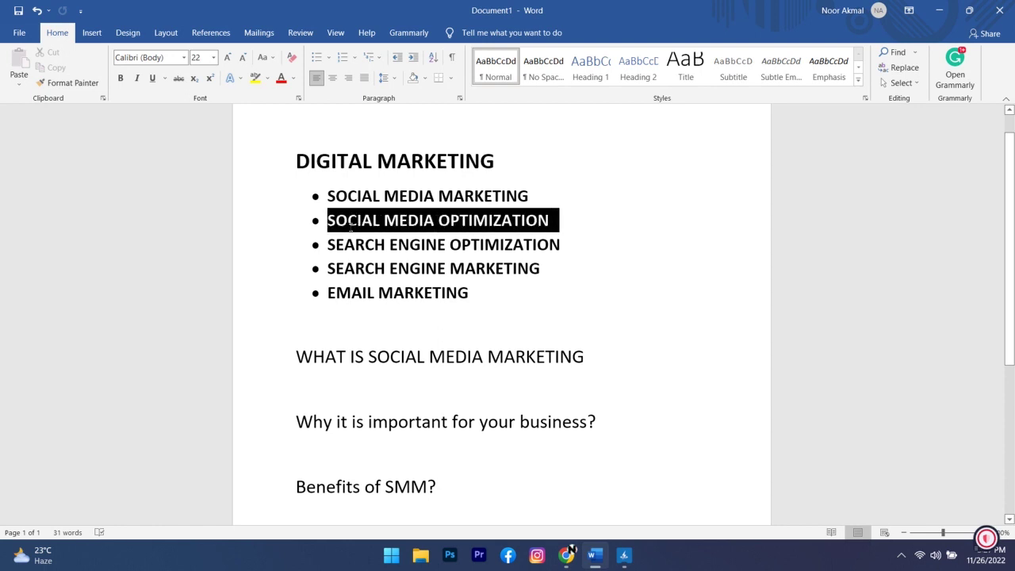
{"action": "left_click_drag", "start_coordinate": [530, 196], "coordinate": [326, 195]}
{"action": "left_click", "coordinate": [779, 233]}
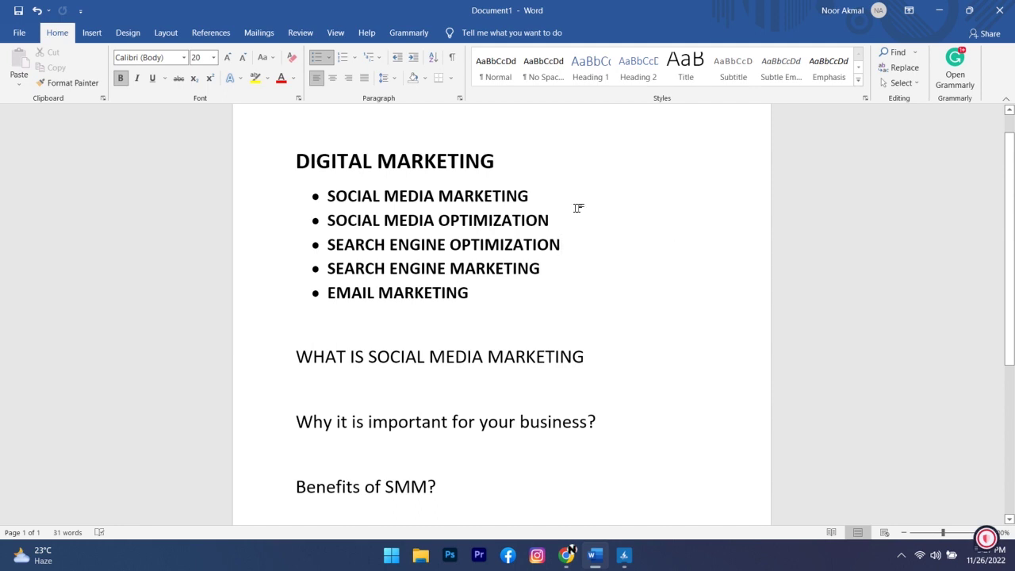
{"action": "left_click_drag", "start_coordinate": [550, 221], "coordinate": [322, 223]}
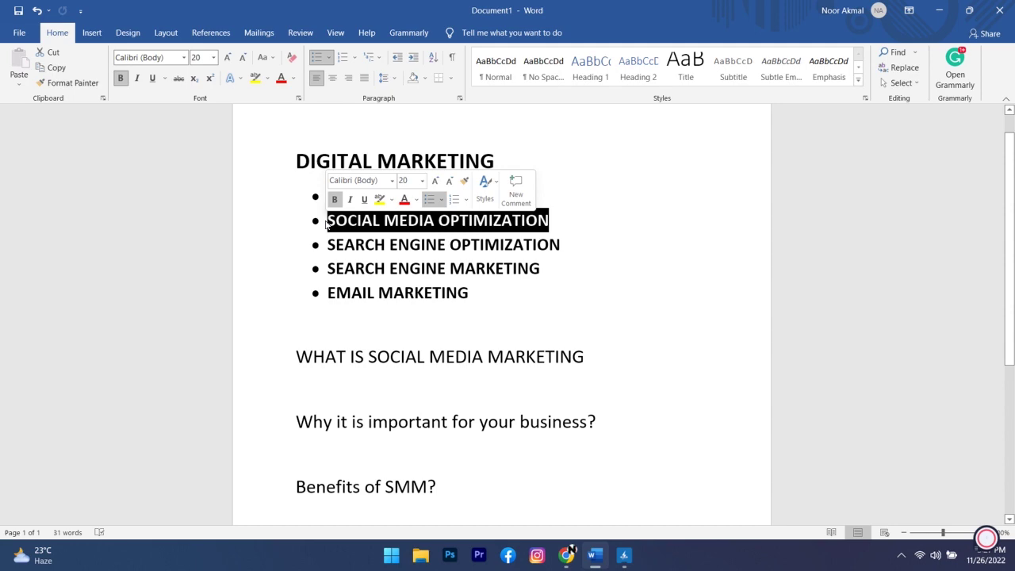
{"action": "left_click", "coordinate": [799, 229]}
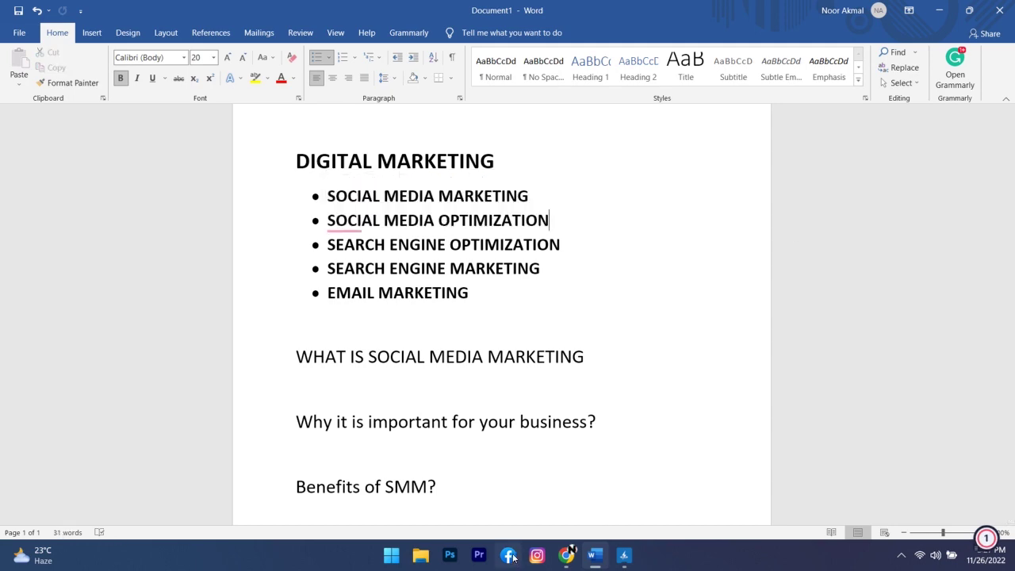
Step: Switch to the other Chrome window and examine the Our Digital Corner Facebook page's cover image and profile header
{"action": "mouse_move", "coordinate": [567, 555]}
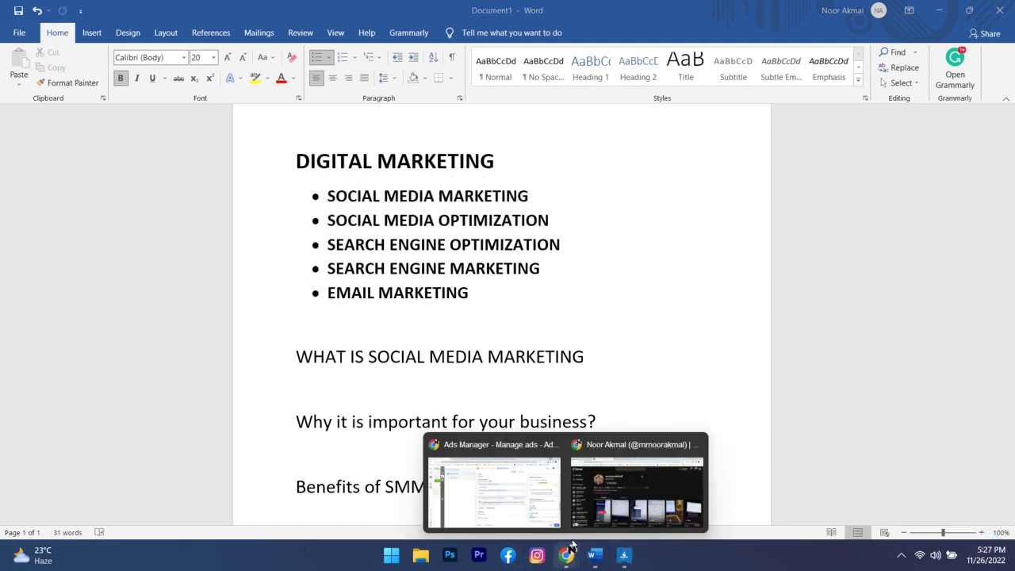
{"action": "left_click", "coordinate": [463, 487]}
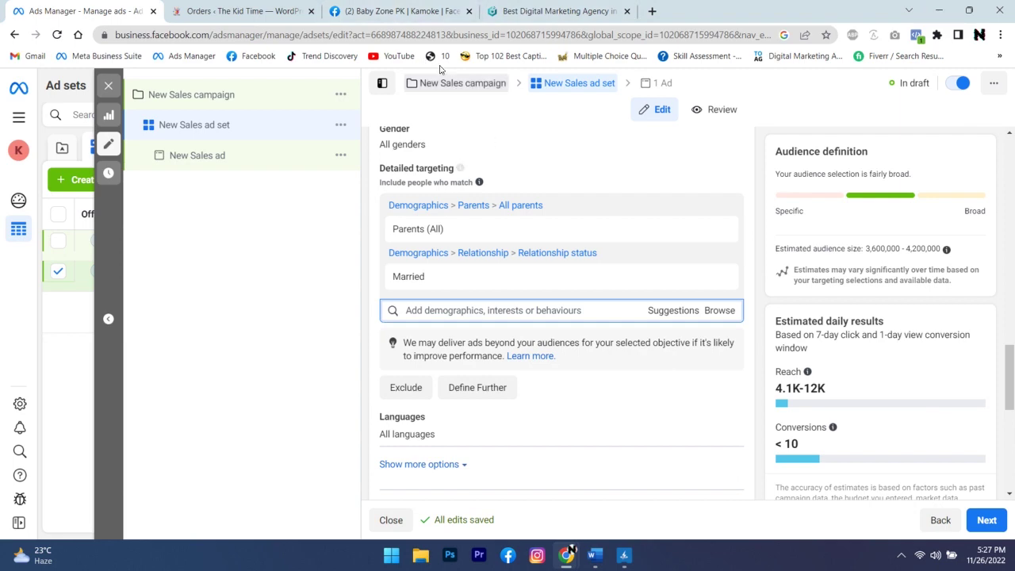
{"action": "mouse_move", "coordinate": [571, 559]}
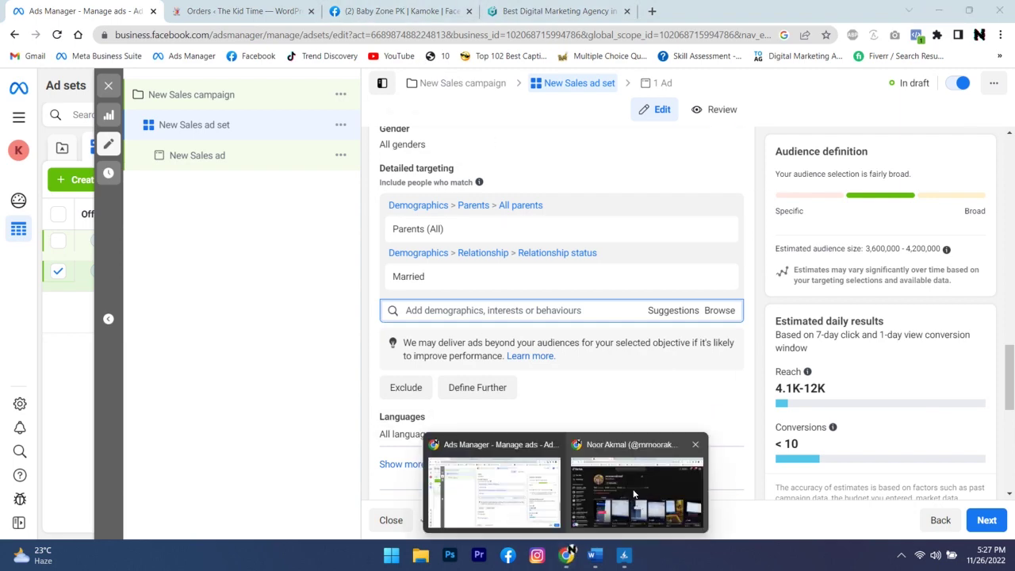
{"action": "left_click", "coordinate": [656, 509]}
{"action": "left_click", "coordinate": [87, 10]}
{"action": "key", "text": "ctrl+shift+Tab"}
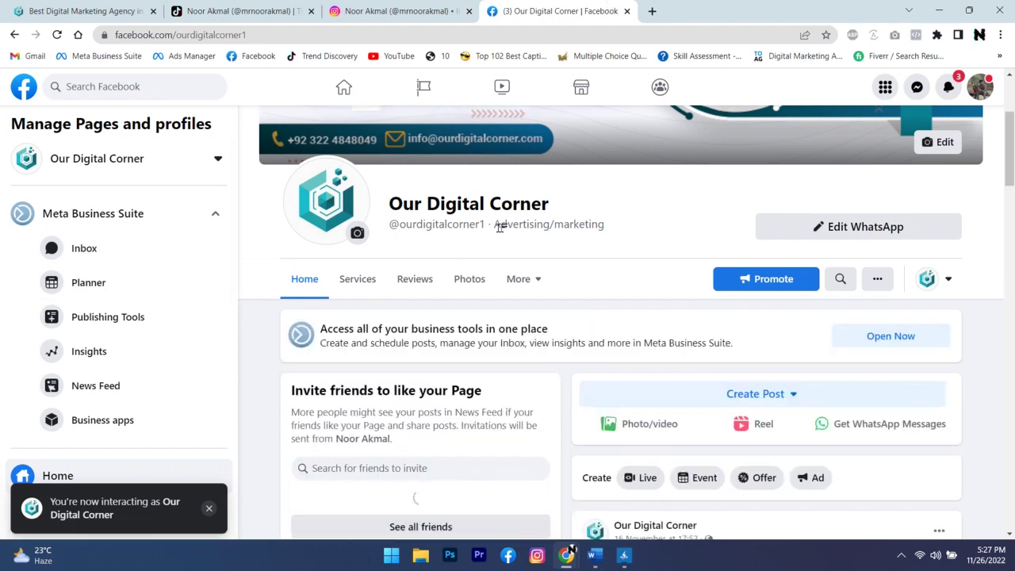
{"action": "scroll", "coordinate": [468, 206], "scroll_direction": "up", "scroll_amount": 3}
{"action": "scroll", "coordinate": [456, 226], "scroll_direction": "down", "scroll_amount": 1}
{"action": "scroll", "coordinate": [454, 230], "scroll_direction": "up", "scroll_amount": 1}
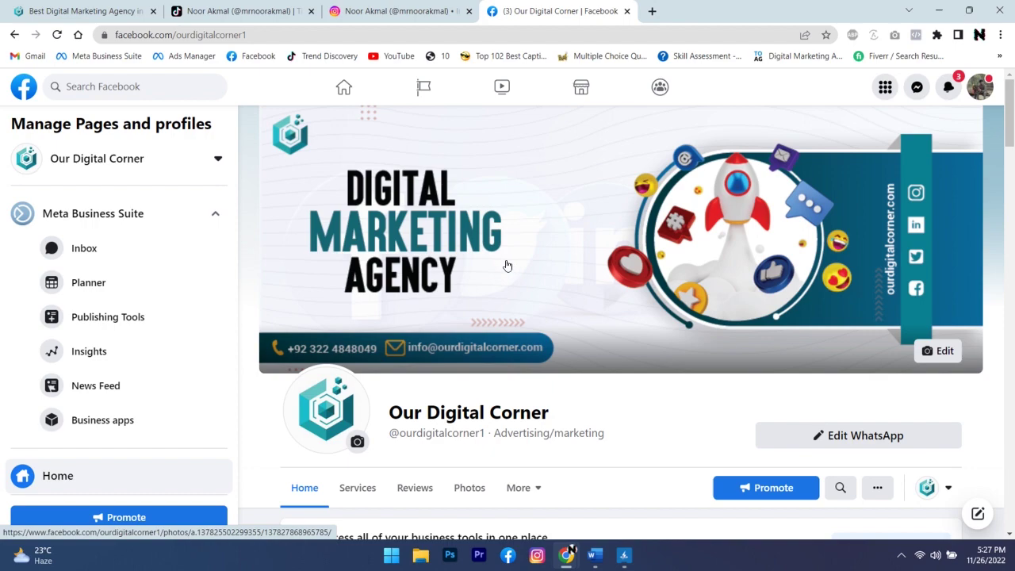
Step: Examine the Facebook page's profile header, highlighting the page name "Our Digital Corner" and its Advertising/marketing category
{"action": "scroll", "coordinate": [522, 266], "scroll_direction": "down", "scroll_amount": 1}
{"action": "left_click_drag", "start_coordinate": [394, 346], "coordinate": [551, 346]}
{"action": "left_click", "coordinate": [587, 351]}
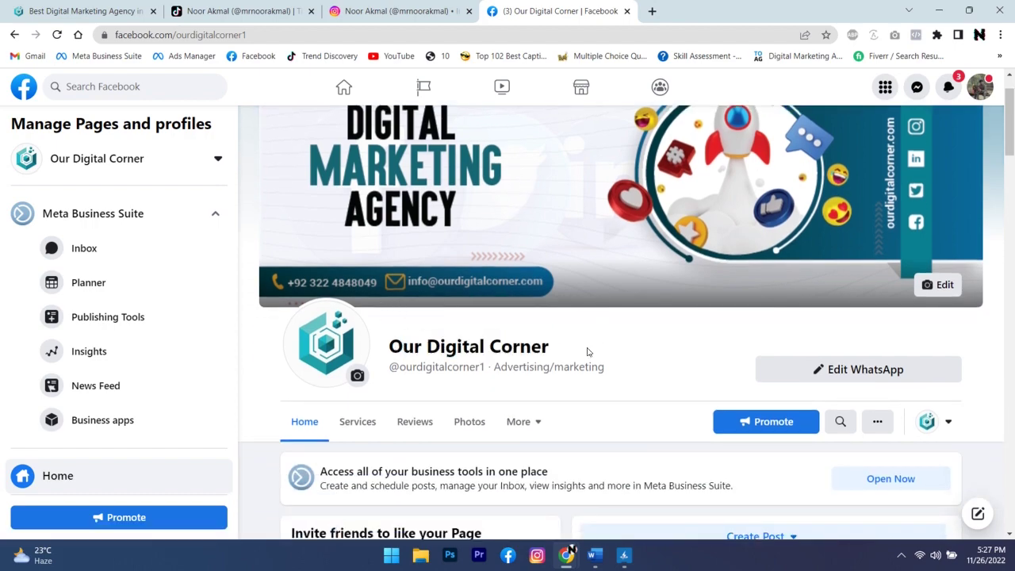
{"action": "left_click_drag", "start_coordinate": [494, 365], "coordinate": [616, 368]}
{"action": "left_click", "coordinate": [631, 346]}
{"action": "scroll", "coordinate": [638, 341], "scroll_direction": "down", "scroll_amount": 5}
{"action": "scroll", "coordinate": [650, 329], "scroll_direction": "up", "scroll_amount": 4}
{"action": "scroll", "coordinate": [653, 325], "scroll_direction": "up", "scroll_amount": 1}
{"action": "scroll", "coordinate": [854, 452], "scroll_direction": "down", "scroll_amount": 1}
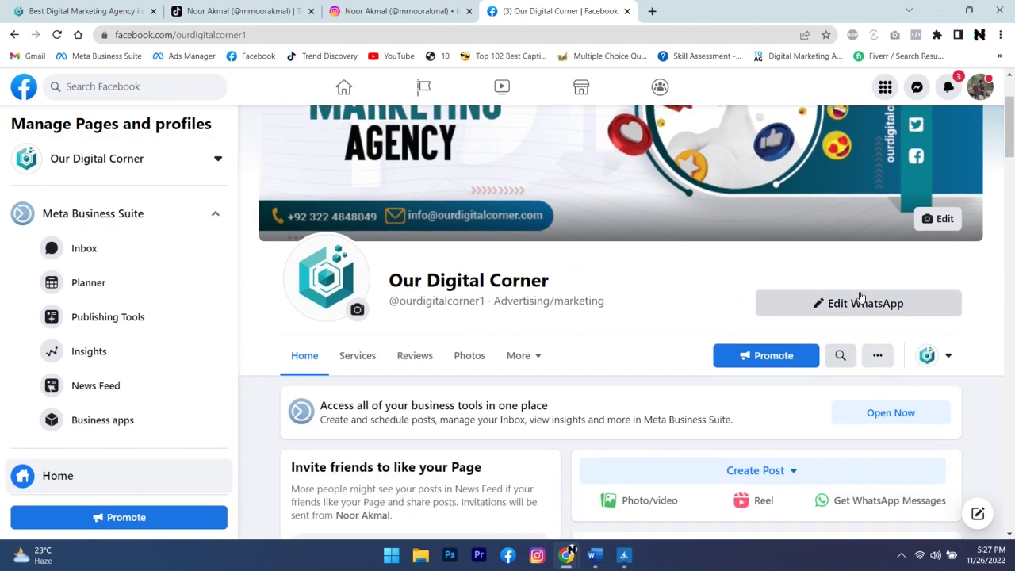
Step: Examine the page's About section with its website and contact details, and the website development and logo design package posts
{"action": "scroll", "coordinate": [861, 300], "scroll_direction": "down", "scroll_amount": 2}
{"action": "scroll", "coordinate": [542, 321], "scroll_direction": "down", "scroll_amount": 3}
{"action": "scroll", "coordinate": [541, 321], "scroll_direction": "down", "scroll_amount": 12}
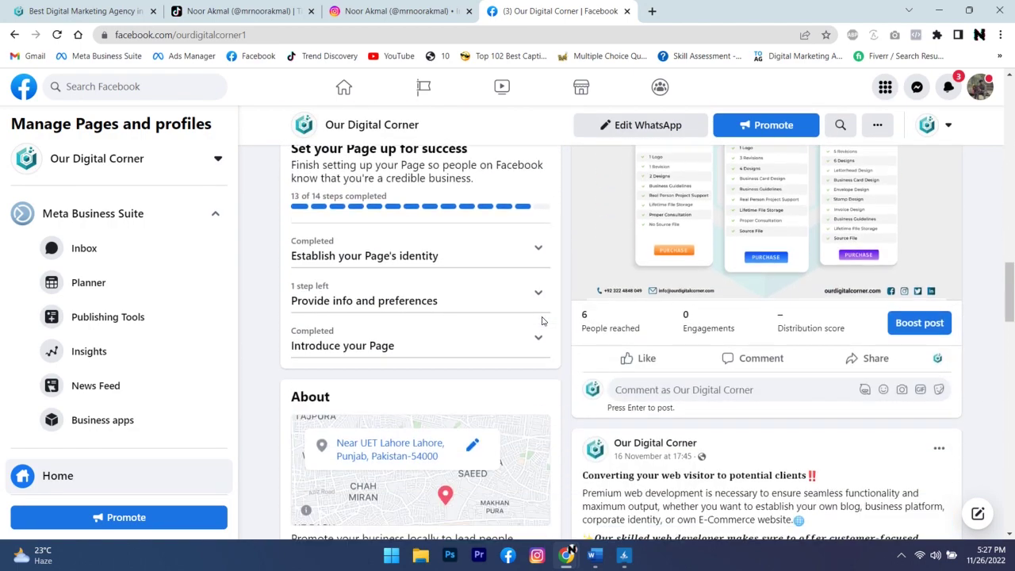
{"action": "scroll", "coordinate": [541, 321], "scroll_direction": "down", "scroll_amount": 1}
{"action": "scroll", "coordinate": [381, 357], "scroll_direction": "down", "scroll_amount": 2}
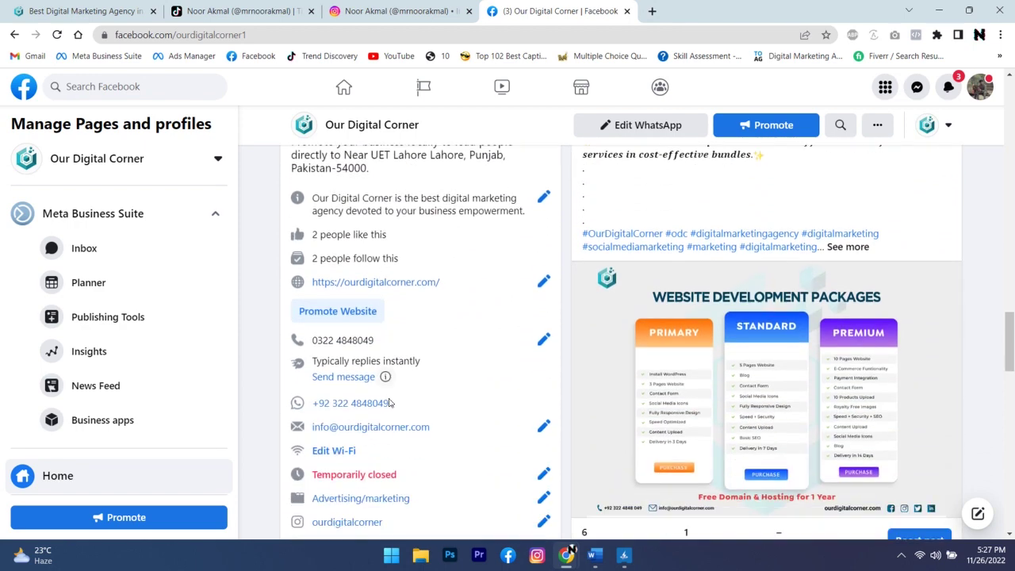
{"action": "scroll", "coordinate": [384, 429], "scroll_direction": "down", "scroll_amount": 1}
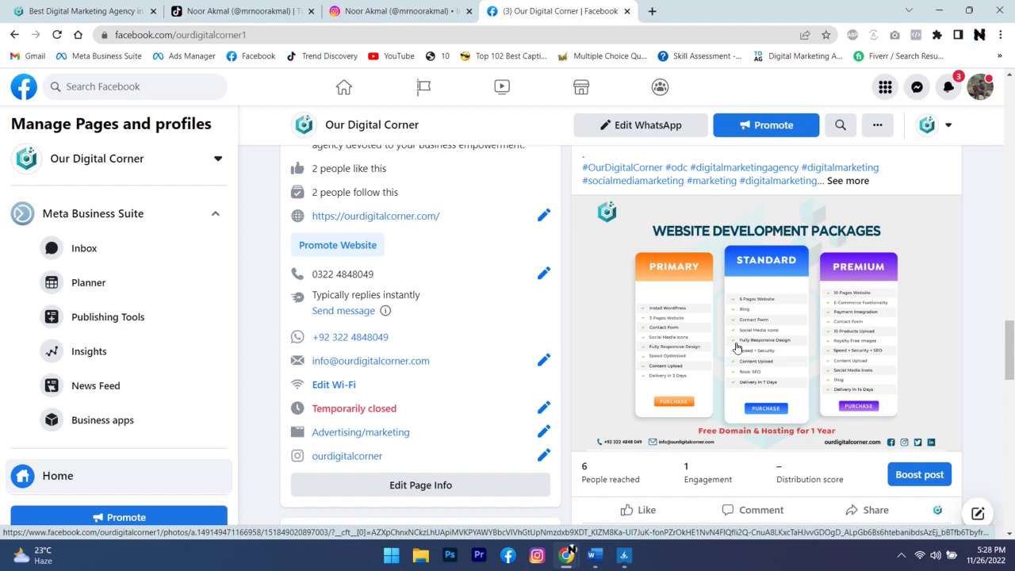
{"action": "scroll", "coordinate": [768, 292], "scroll_direction": "down", "scroll_amount": 3}
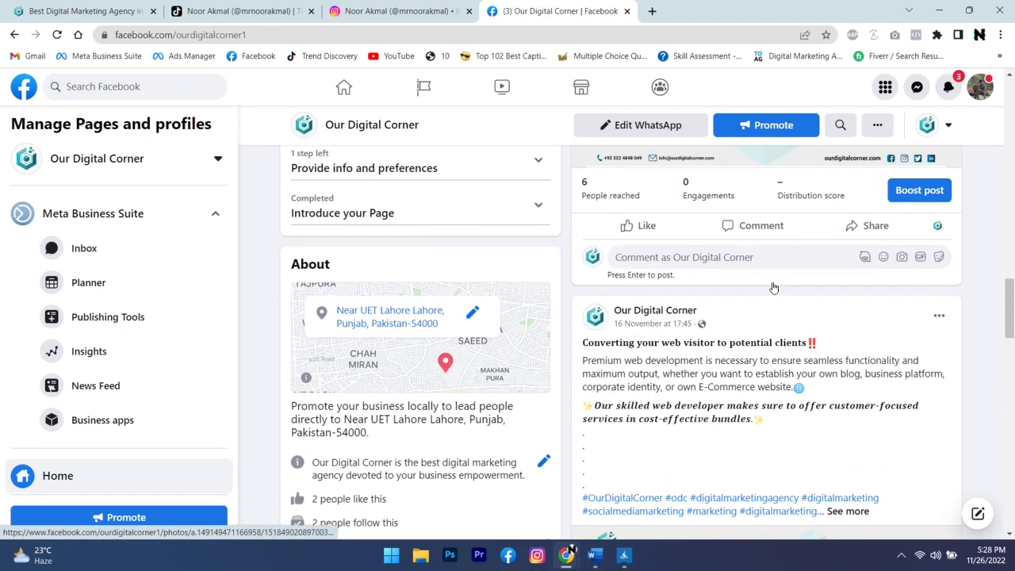
{"action": "scroll", "coordinate": [773, 288], "scroll_direction": "up", "scroll_amount": 3}
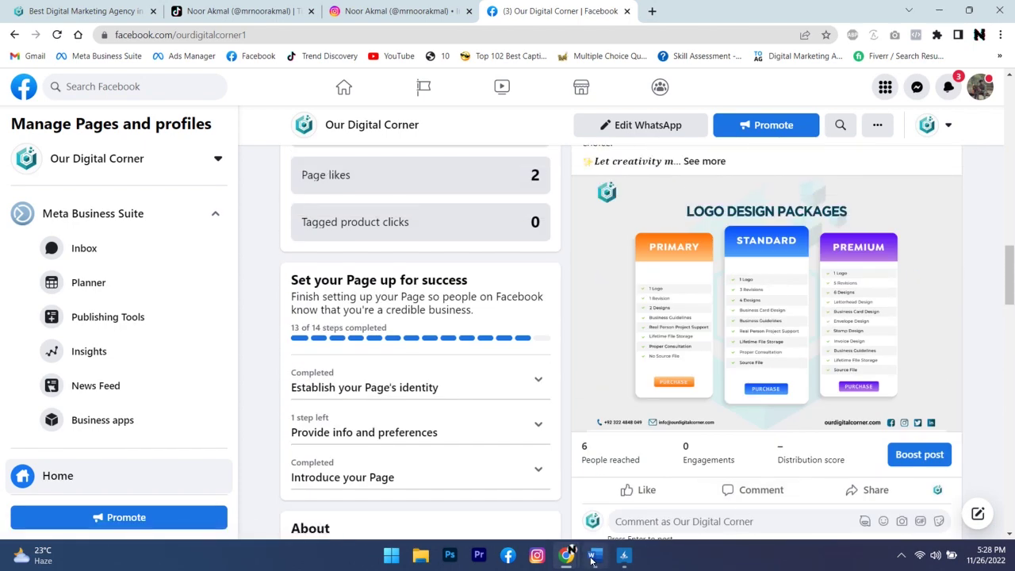
Step: Switch to the Word document and place the cursor at the end of the "SOCIAL MEDIA MARKETING" bullet
{"action": "left_click", "coordinate": [594, 556]}
{"action": "left_click", "coordinate": [544, 197]}
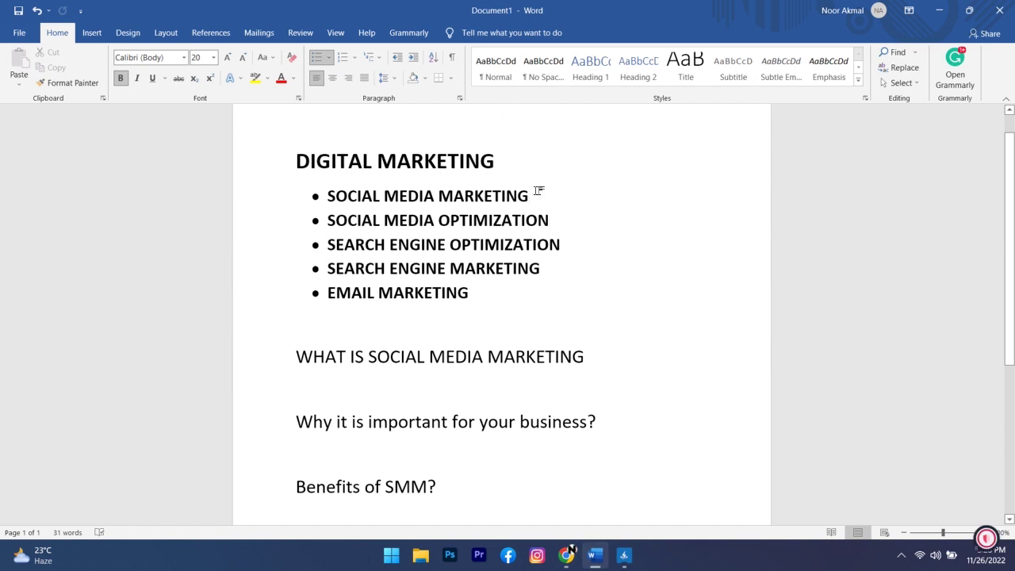